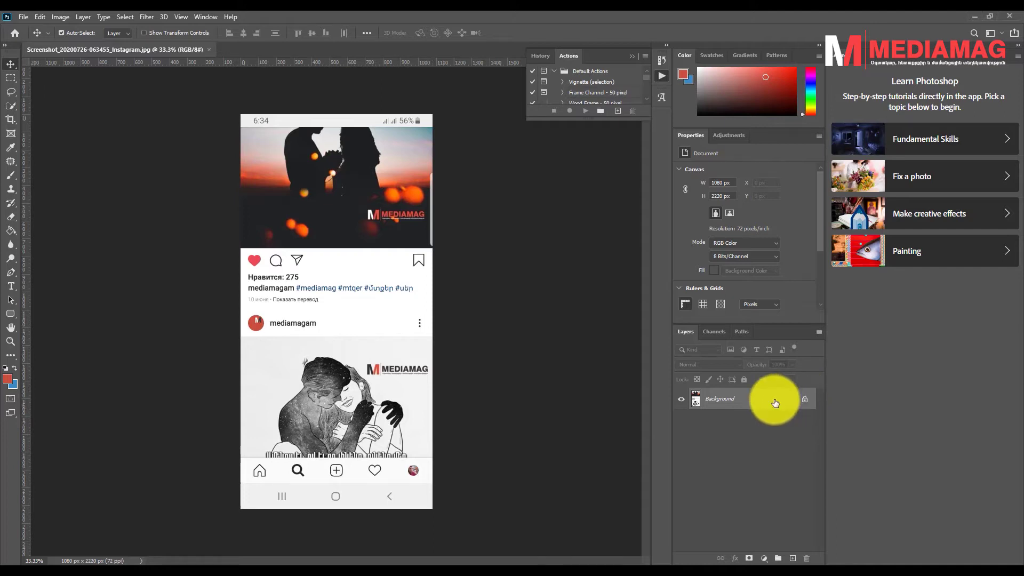
Step: Convert the Background to Layer 0 and delete the post's top photo, leaving transparency
{"action": "double_click", "coordinate": [728, 398]}
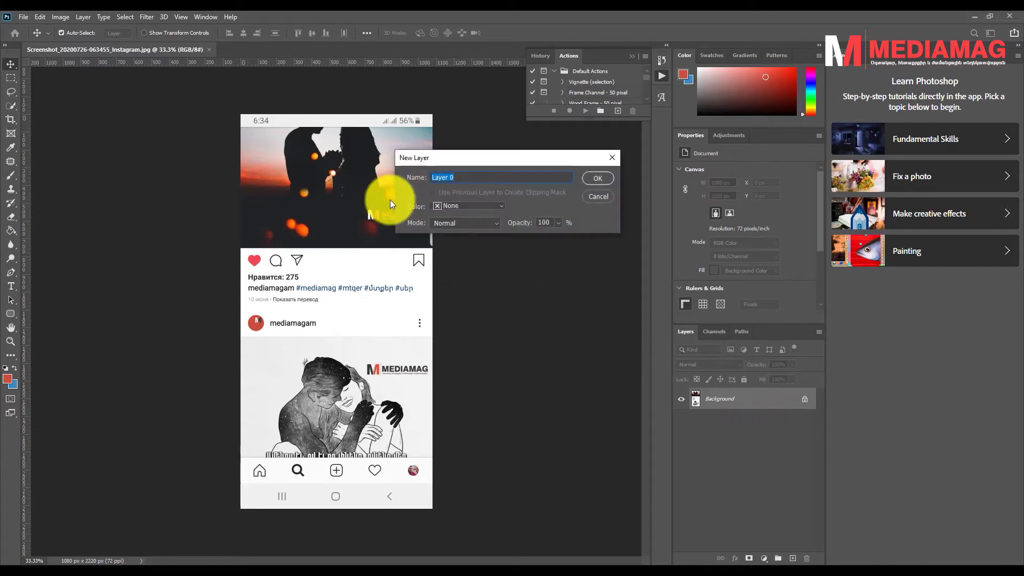
{"action": "left_click", "coordinate": [600, 178]}
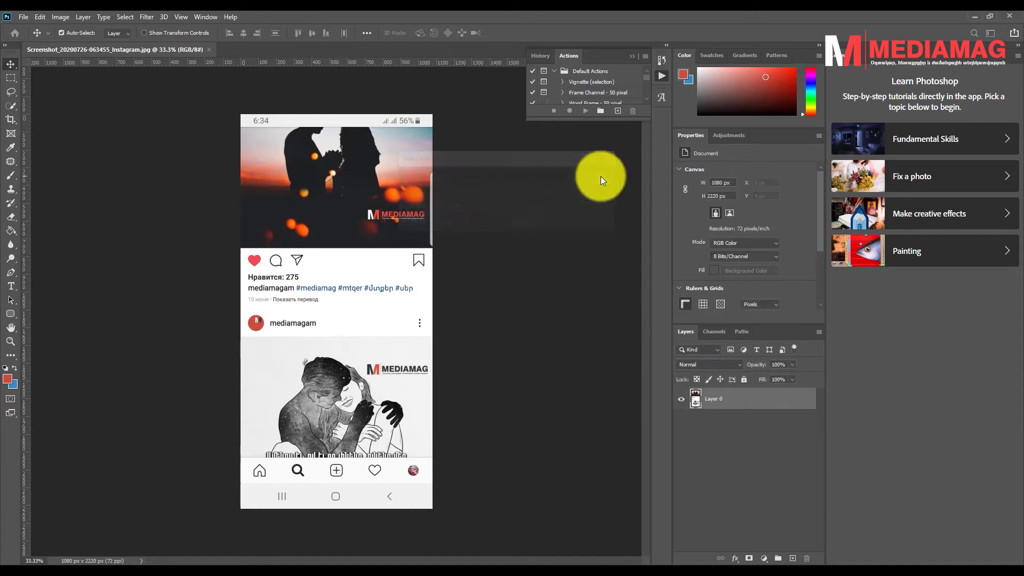
{"action": "left_click", "coordinate": [9, 78]}
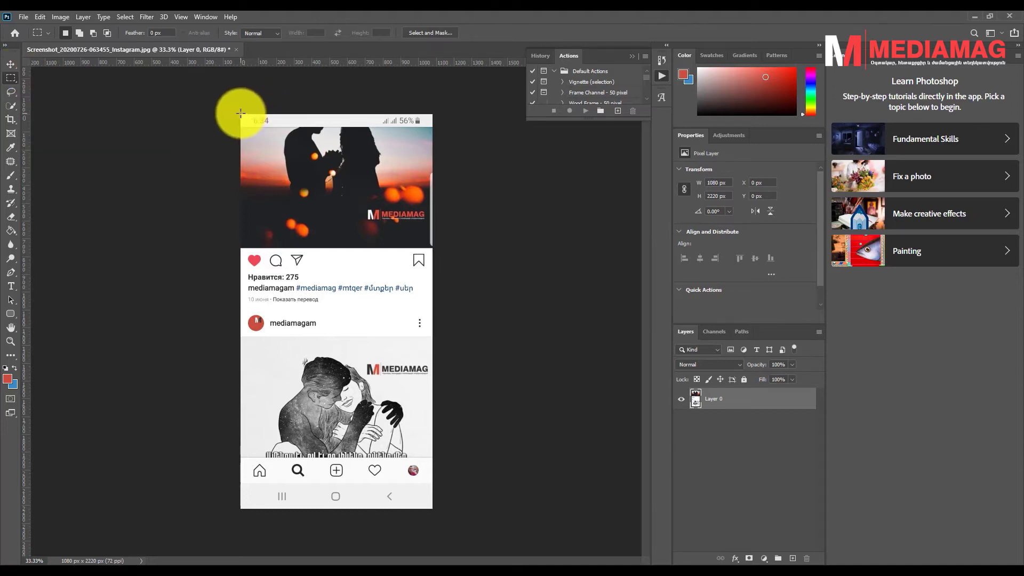
{"action": "left_click_drag", "start_coordinate": [241, 114], "coordinate": [434, 248]}
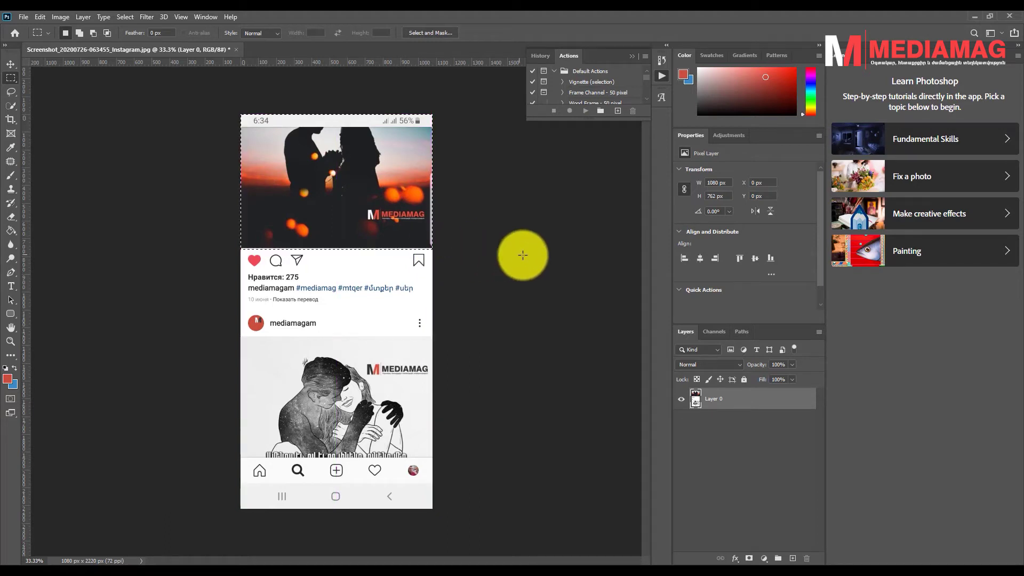
{"action": "key", "text": "Delete"}
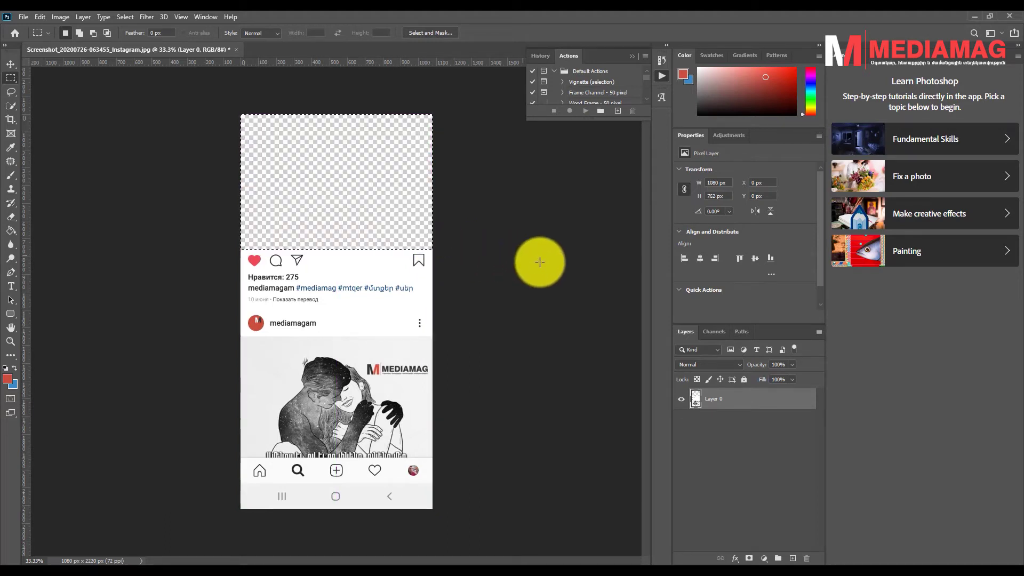
{"action": "left_click", "coordinate": [119, 87]}
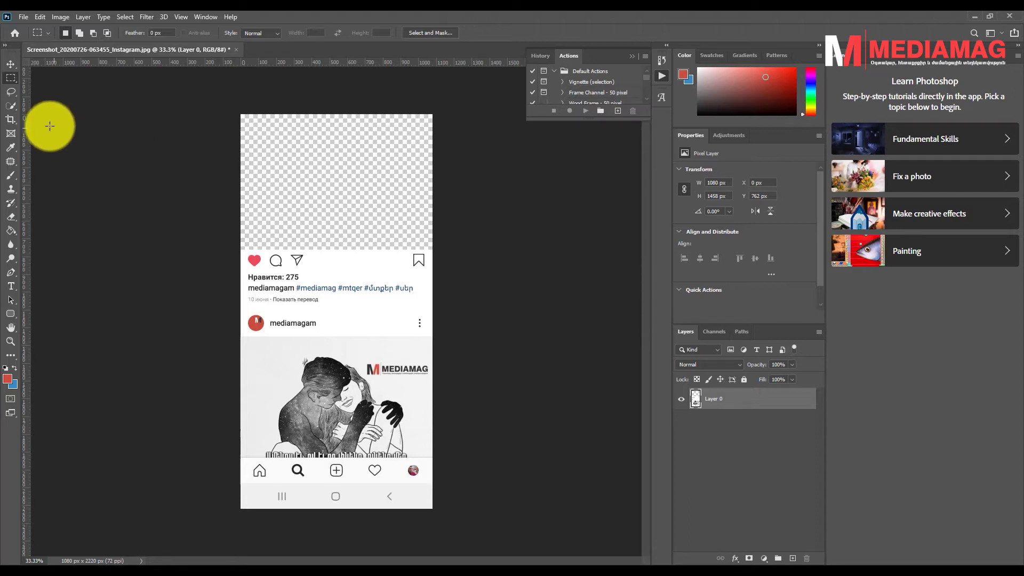
Step: Crop the canvas to a 4:5 (8:10) portrait frame, 1080×1350, around the post
{"action": "left_click", "coordinate": [10, 125]}
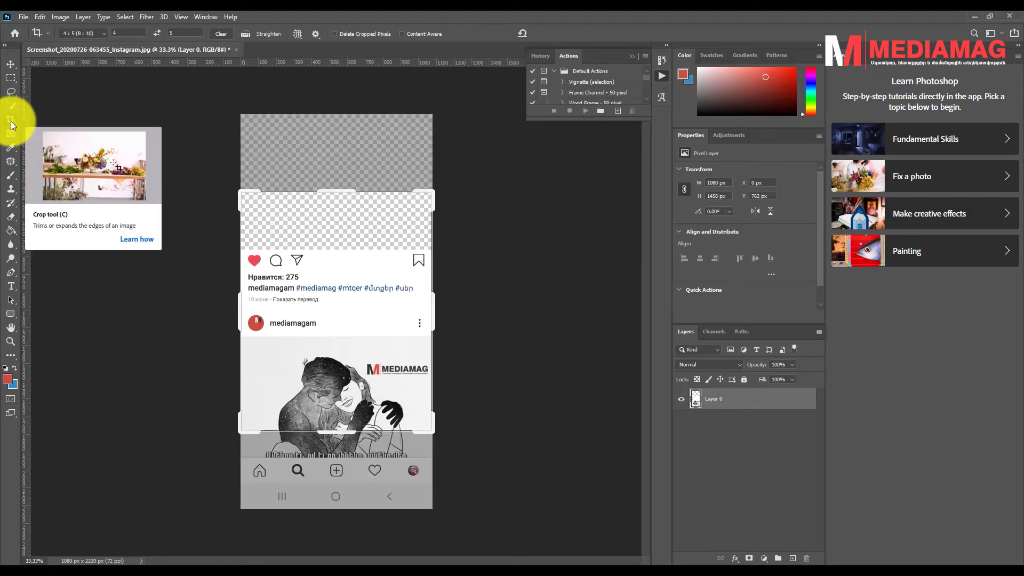
{"action": "left_click", "coordinate": [100, 33]}
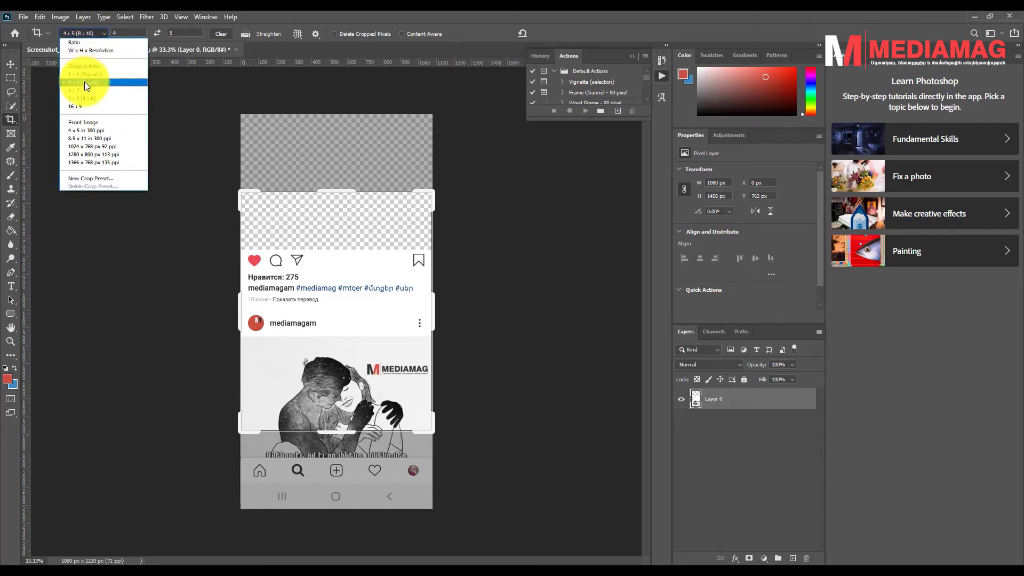
{"action": "left_click", "coordinate": [84, 82]}
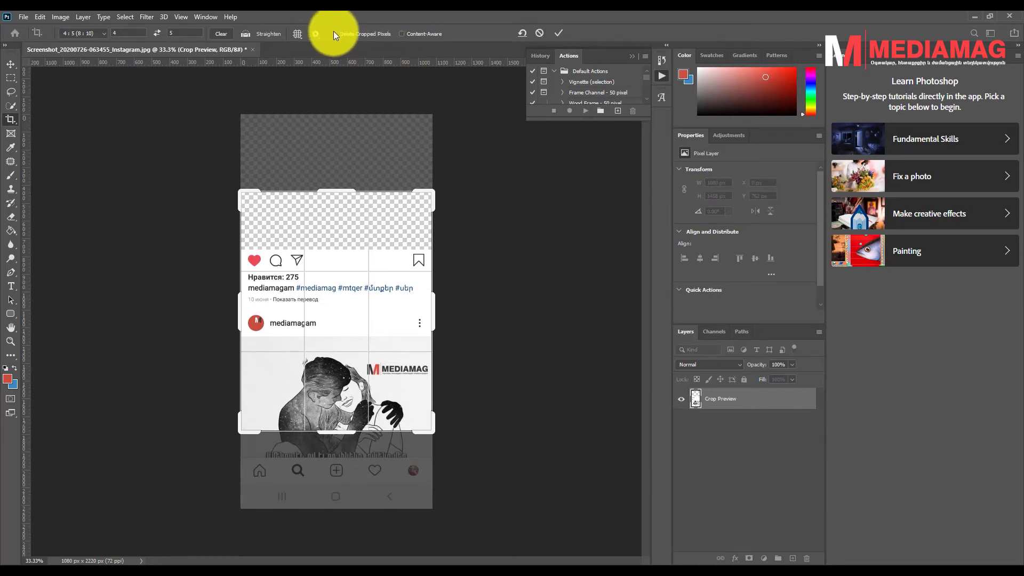
{"action": "left_click", "coordinate": [558, 34]}
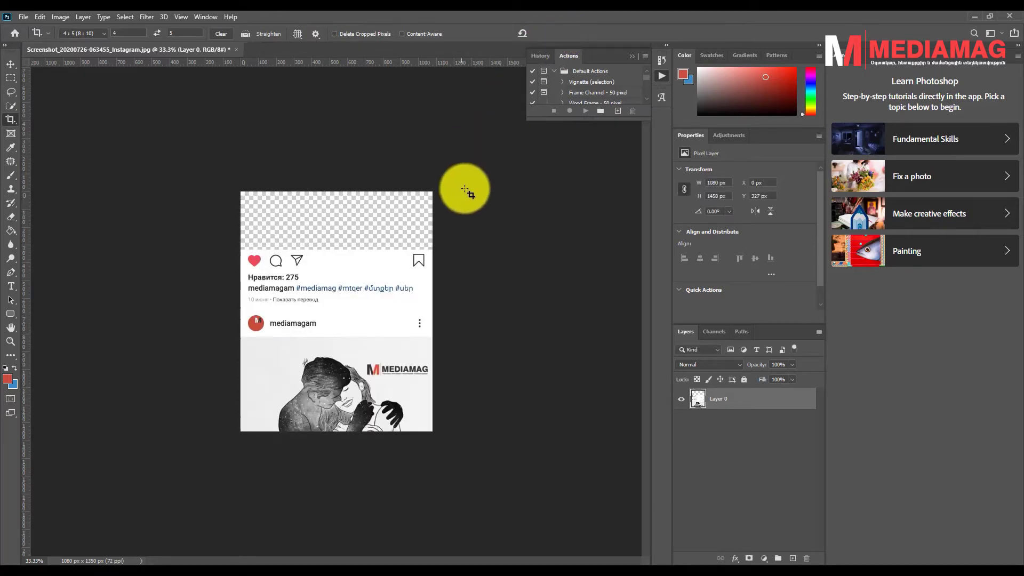
{"action": "left_click", "coordinate": [8, 63]}
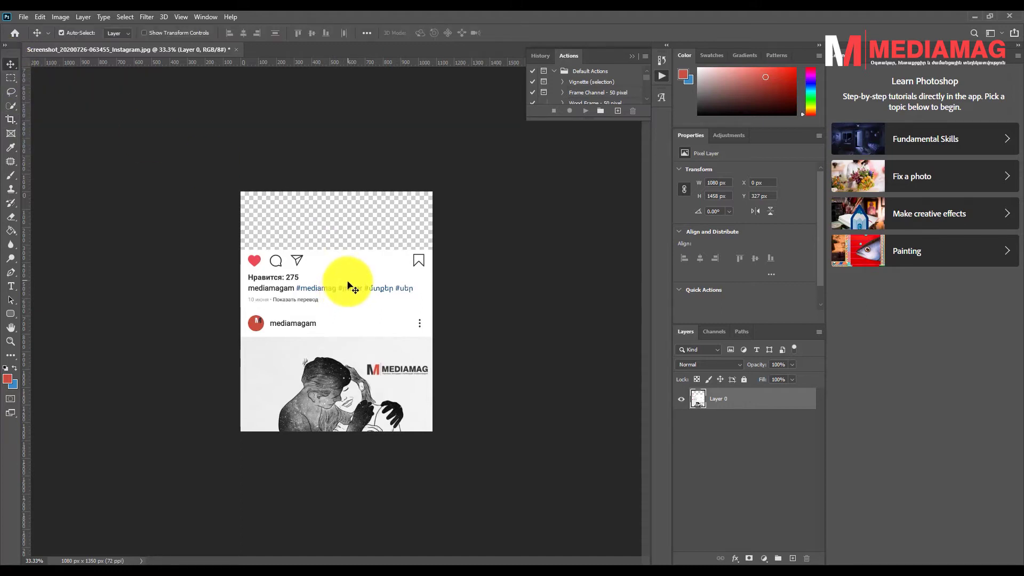
Step: Drag Layer 0 down so the icons and caption sit near the canvas bottom
{"action": "left_click_drag", "start_coordinate": [347, 286], "coordinate": [347, 333]}
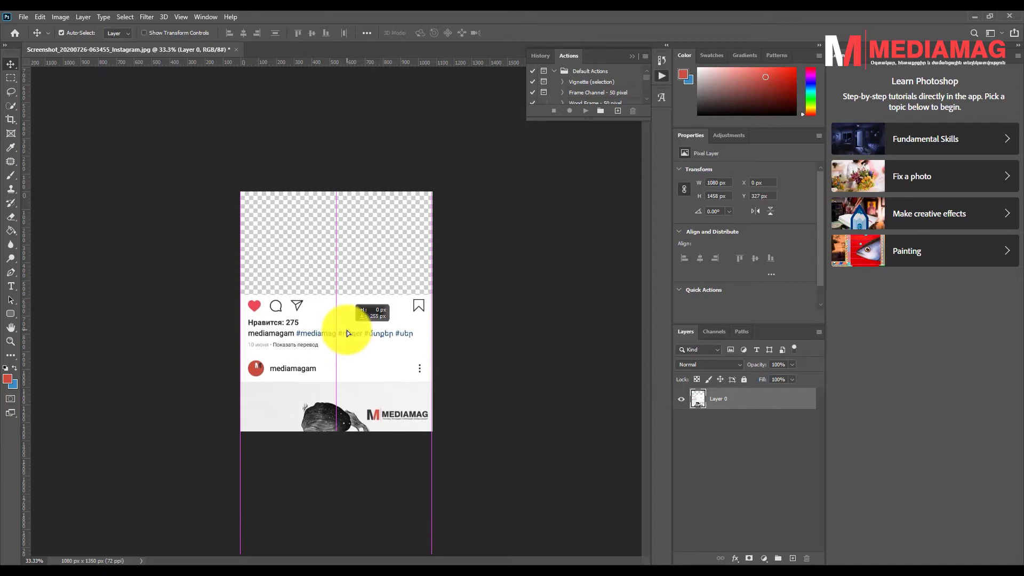
{"action": "left_click_drag", "start_coordinate": [347, 333], "coordinate": [350, 380]}
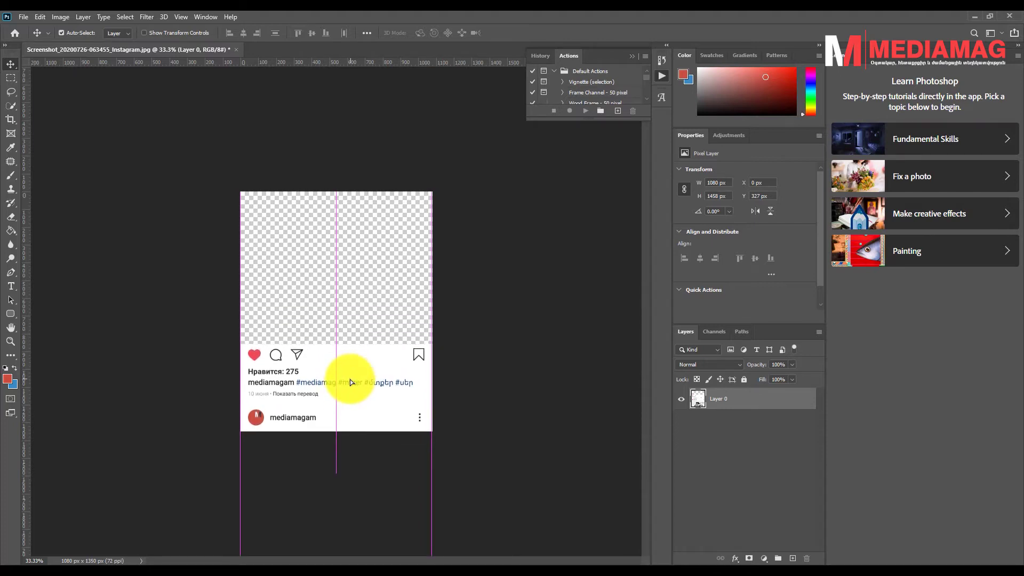
{"action": "left_click_drag", "start_coordinate": [350, 379], "coordinate": [350, 379]}
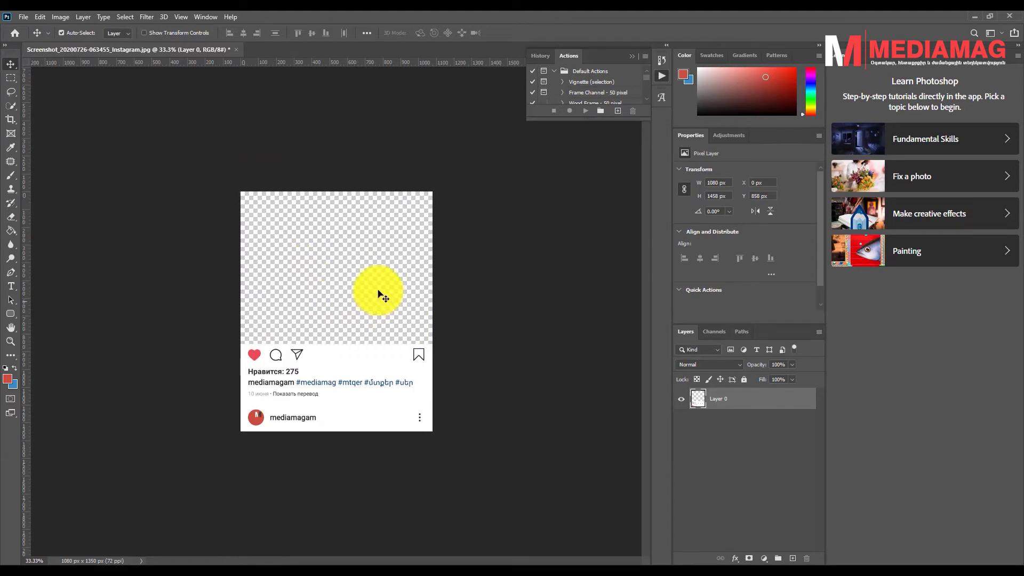
Step: Place Microdermabrations.jpg into the document as an embedded layer
{"action": "left_click", "coordinate": [20, 17]}
{"action": "left_click", "coordinate": [72, 226]}
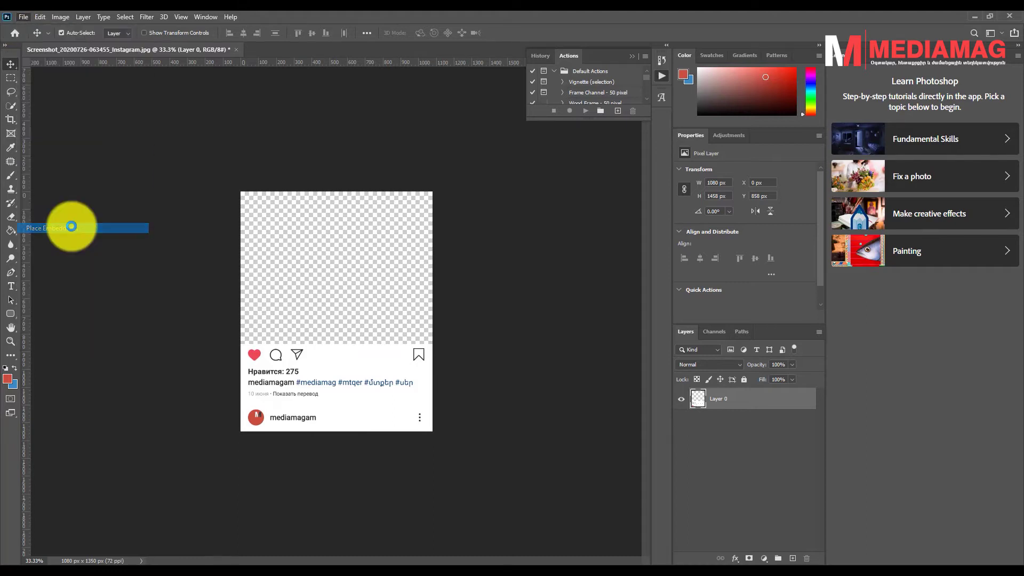
{"action": "left_click_drag", "start_coordinate": [500, 88], "coordinate": [484, 198]}
{"action": "left_click", "coordinate": [423, 113]}
{"action": "left_click", "coordinate": [428, 275]}
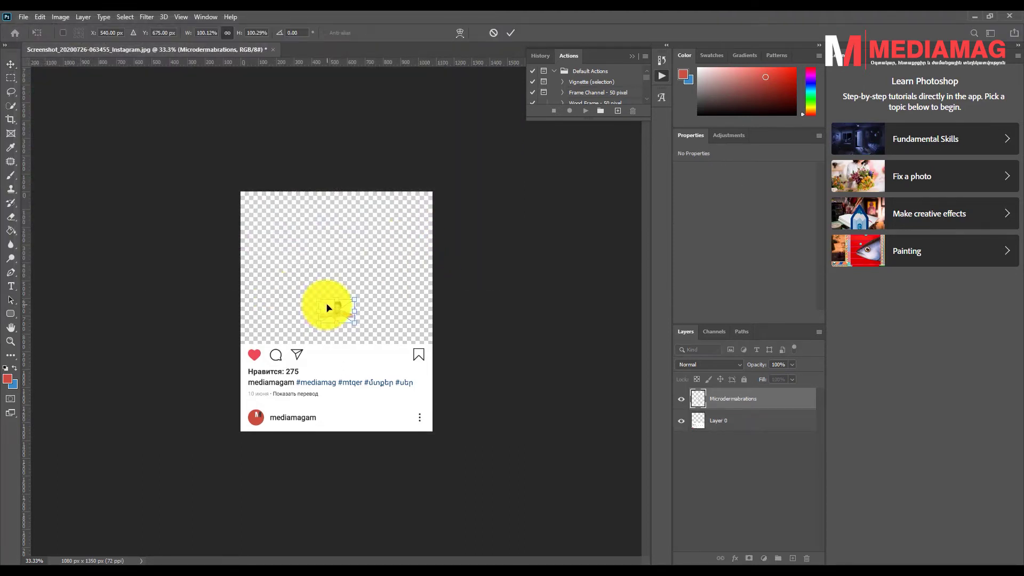
Step: Scale and centre the woman's photo to fill the area above the icons, then commit
{"action": "left_click_drag", "start_coordinate": [319, 299], "coordinate": [177, 205]}
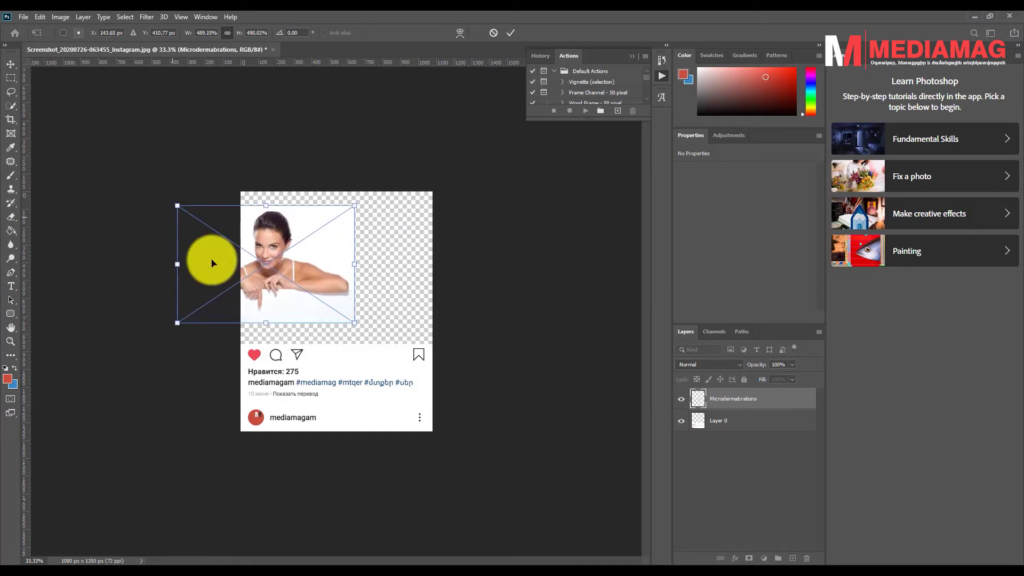
{"action": "left_click_drag", "start_coordinate": [332, 293], "coordinate": [346, 311]}
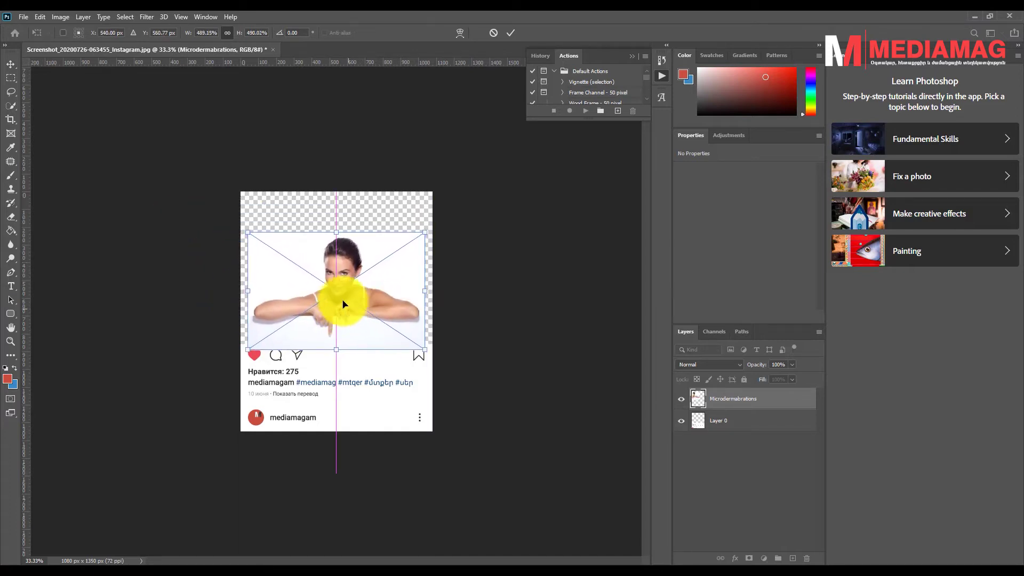
{"action": "left_click_drag", "start_coordinate": [247, 232], "coordinate": [240, 231]}
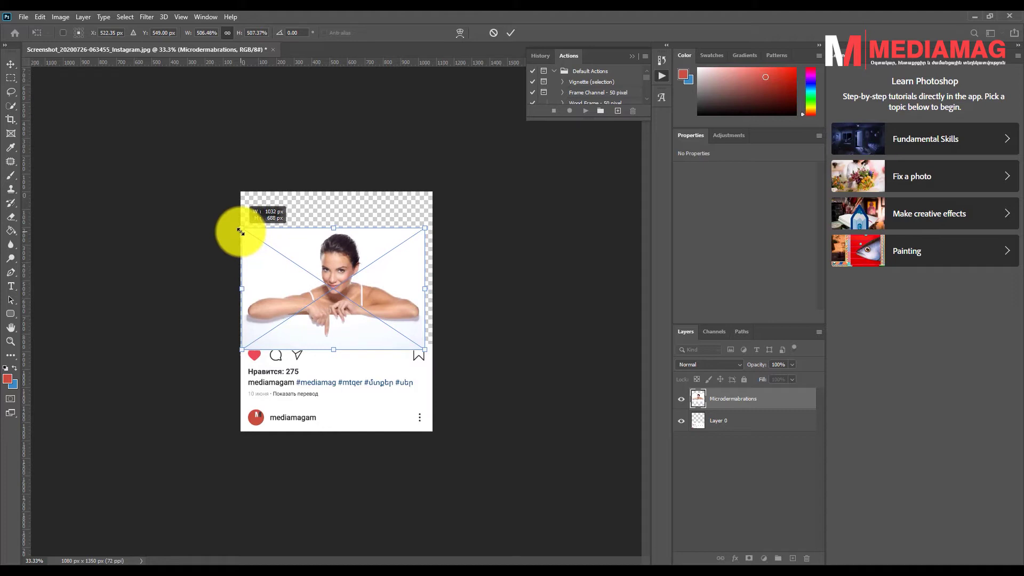
{"action": "left_click_drag", "start_coordinate": [335, 284], "coordinate": [339, 279]}
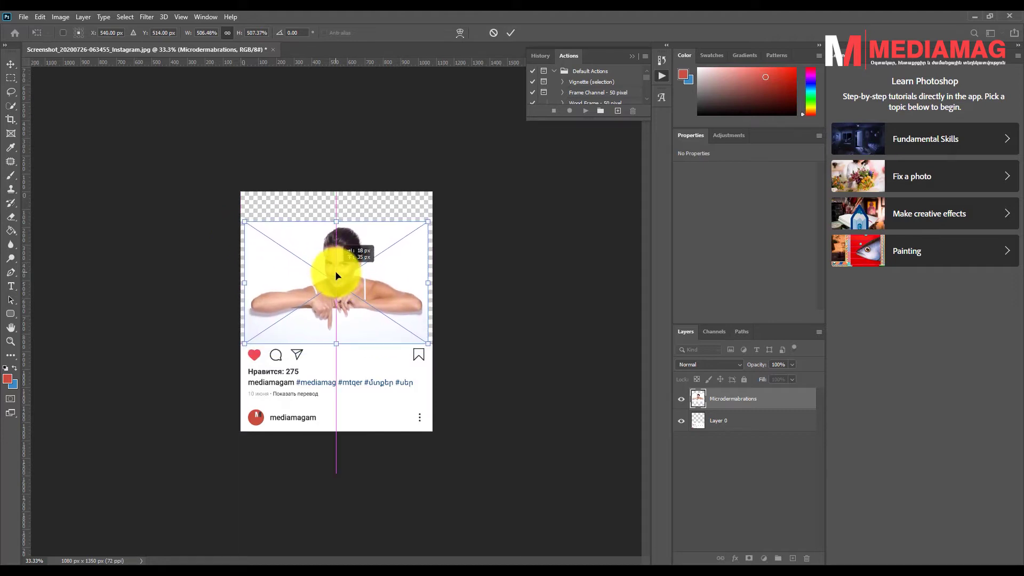
{"action": "left_click", "coordinate": [14, 64]}
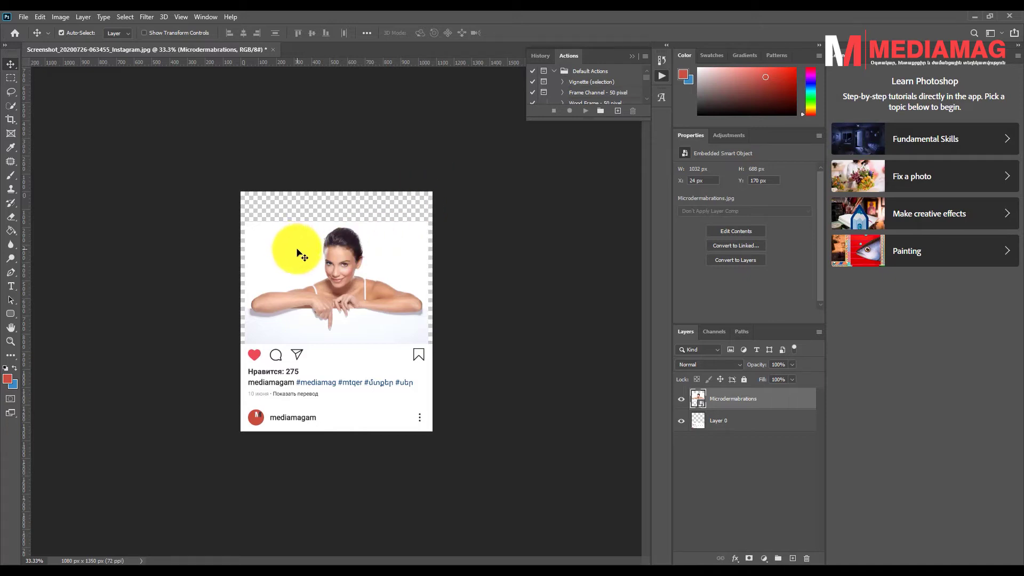
Step: Select the woman from her white backdrop with Select Subject and zoom in on her
{"action": "left_click", "coordinate": [11, 275]}
{"action": "left_click", "coordinate": [44, 273]}
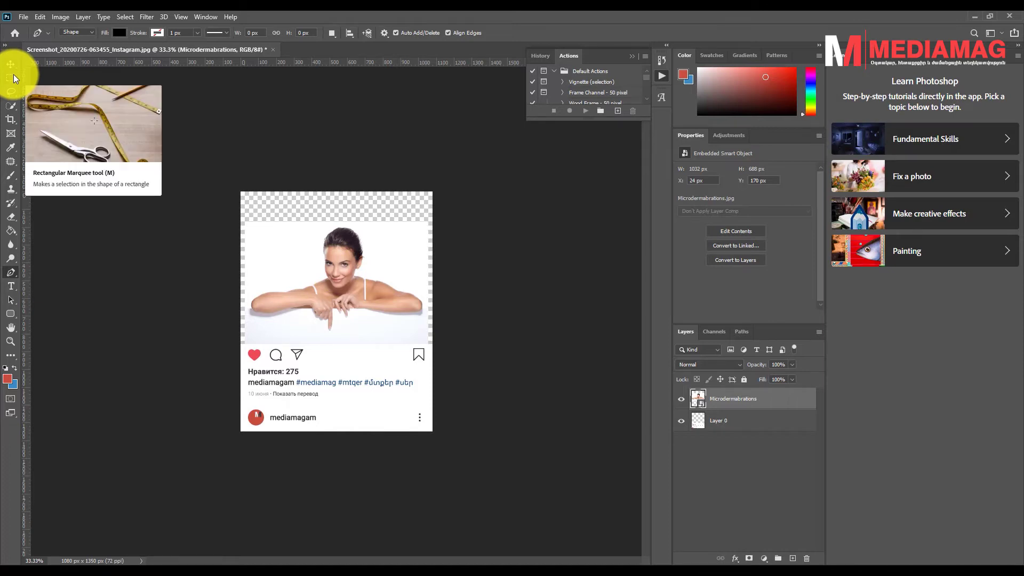
{"action": "left_click", "coordinate": [15, 106]}
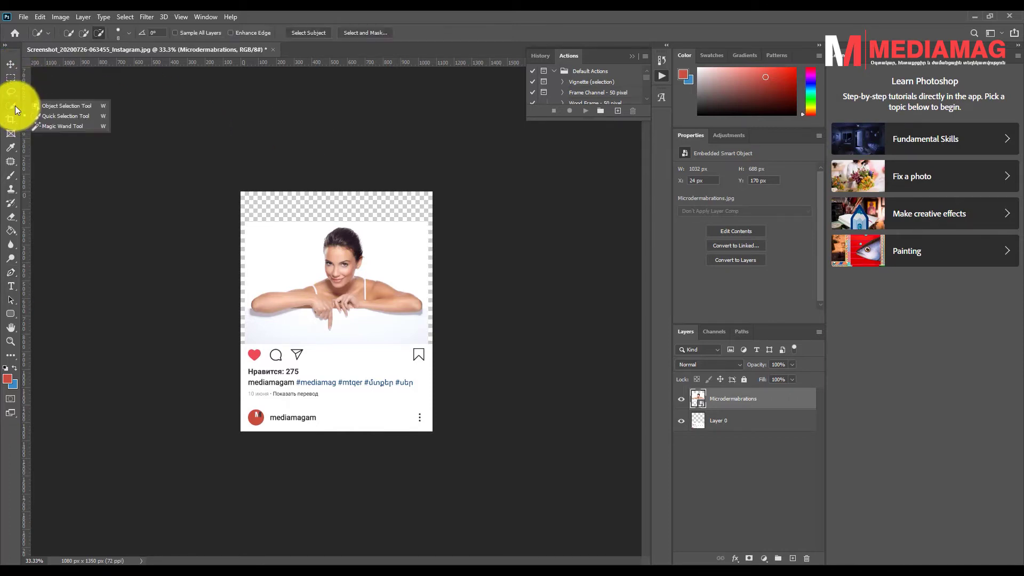
{"action": "left_click", "coordinate": [55, 126]}
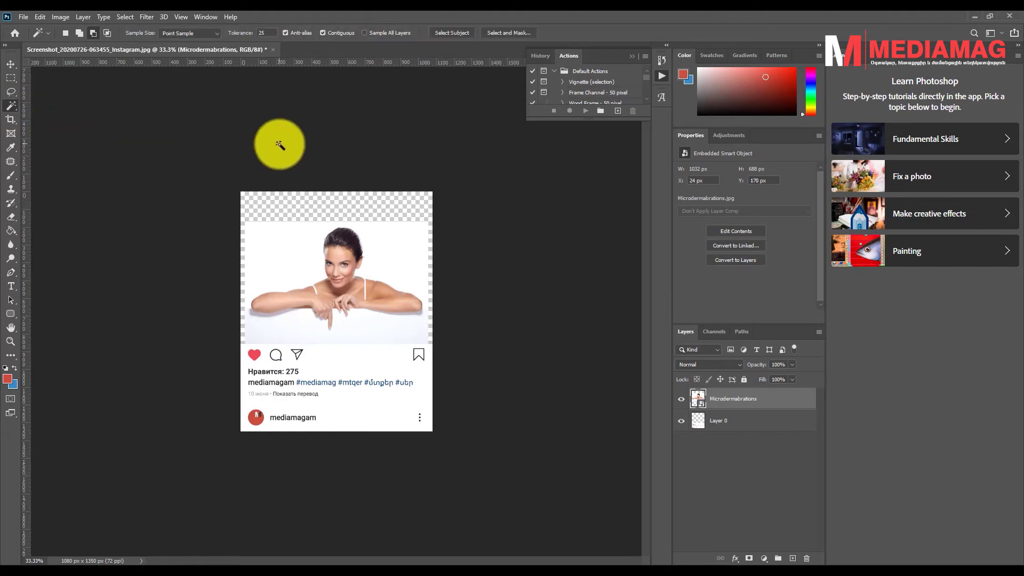
{"action": "left_click", "coordinate": [459, 32]}
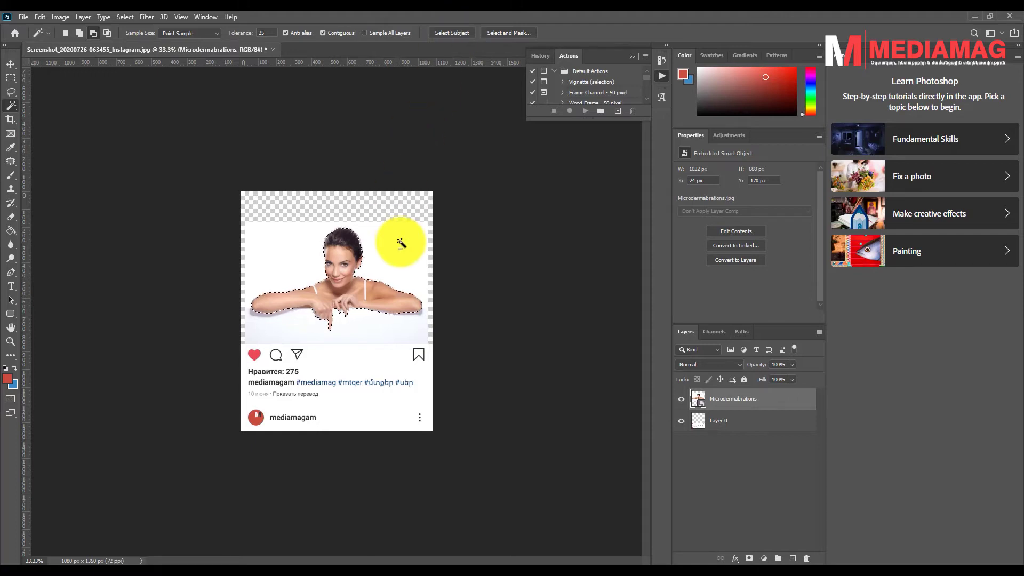
{"action": "left_click", "coordinate": [10, 341]}
{"action": "left_click", "coordinate": [325, 192]}
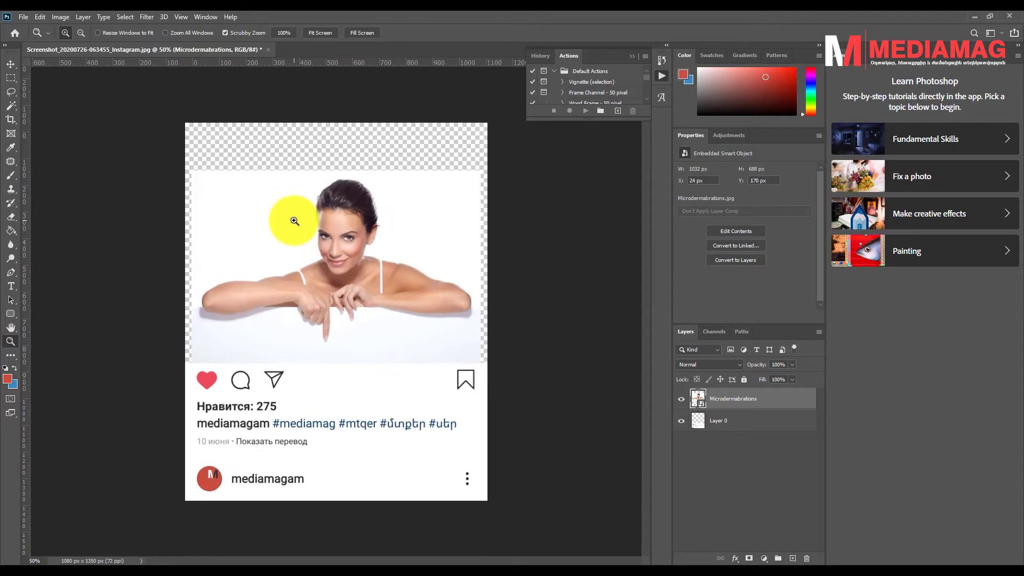
Step: Zoom to 200% and pan along the woman's shoulder and arms to inspect the selection edge
{"action": "left_click", "coordinate": [338, 184]}
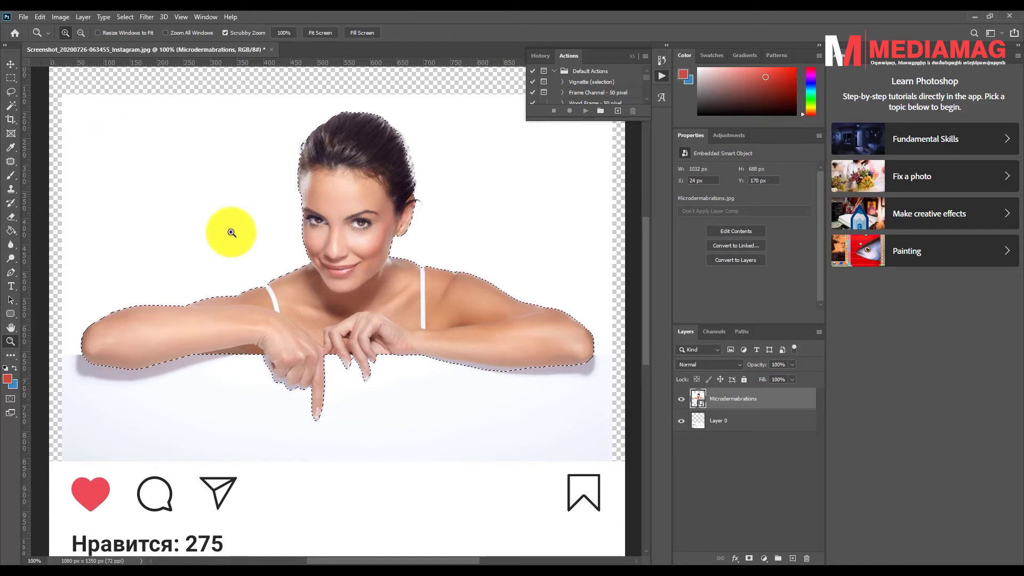
{"action": "left_click", "coordinate": [275, 272]}
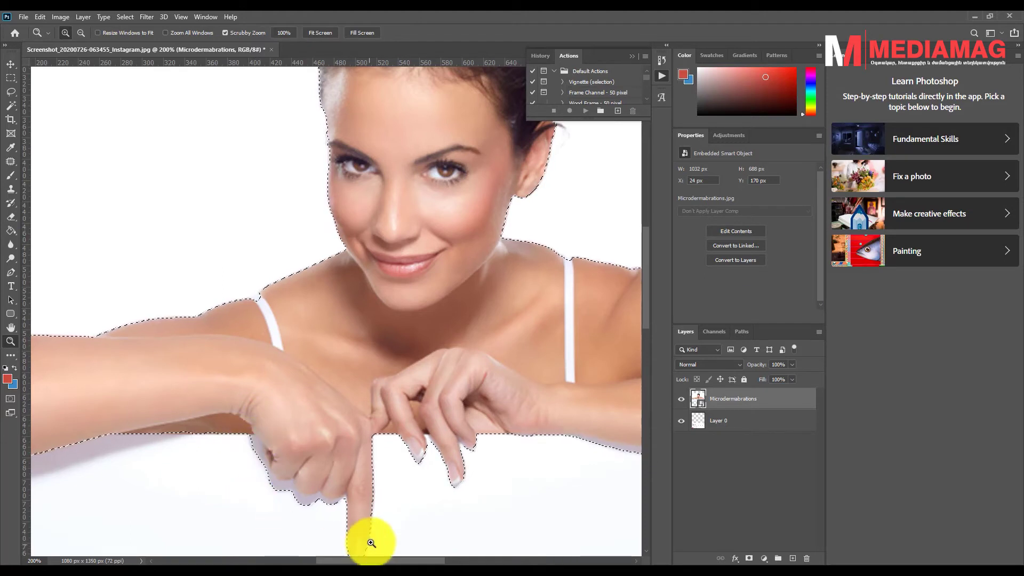
{"action": "mouse_move", "coordinate": [348, 560]}
{"action": "left_mouse_down"}
{"action": "mouse_move", "coordinate": [395, 563]}
{"action": "mouse_move", "coordinate": [304, 556]}
{"action": "left_mouse_up"}
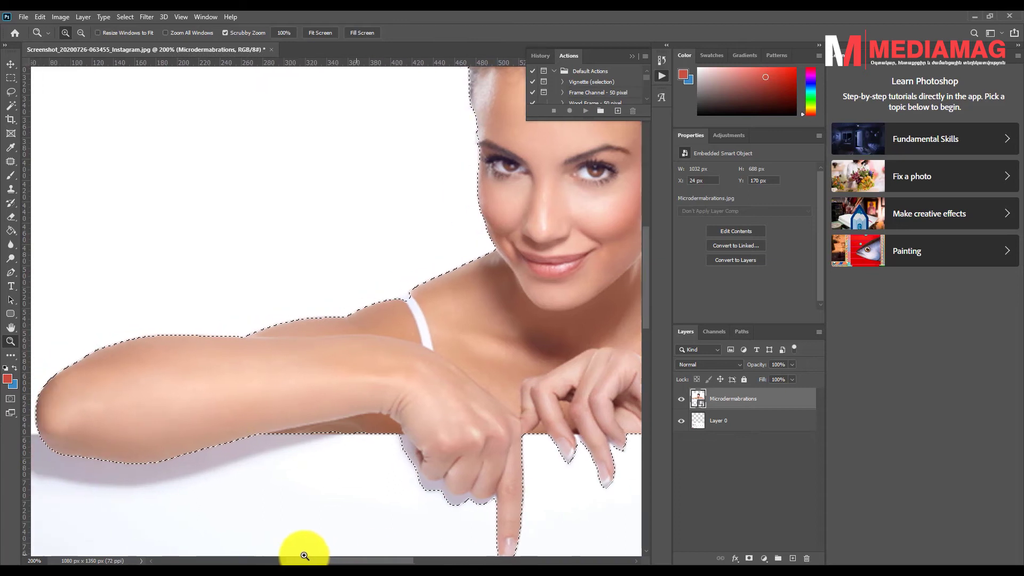
{"action": "left_click_drag", "start_coordinate": [305, 556], "coordinate": [313, 557]}
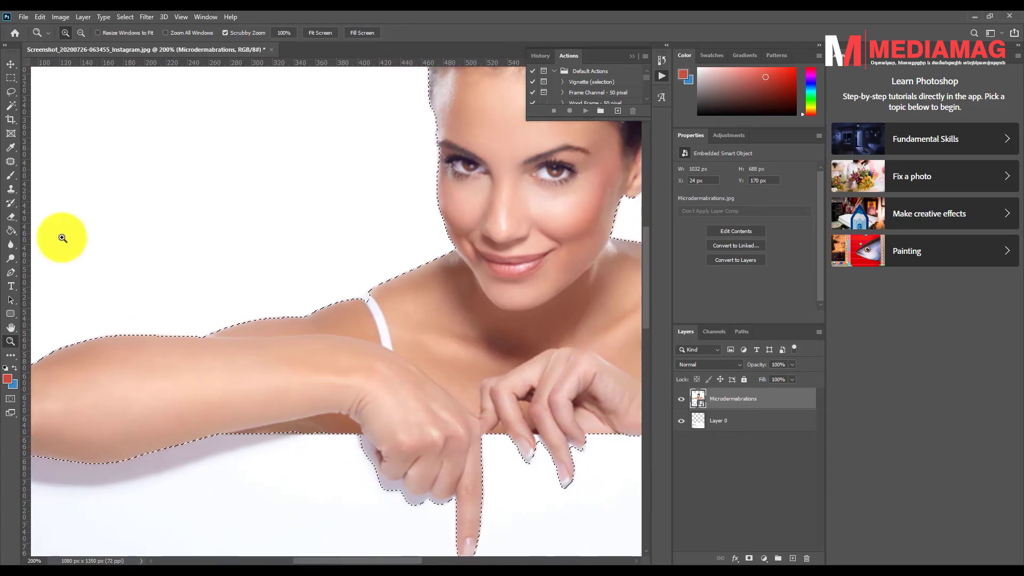
{"action": "left_click", "coordinate": [12, 105]}
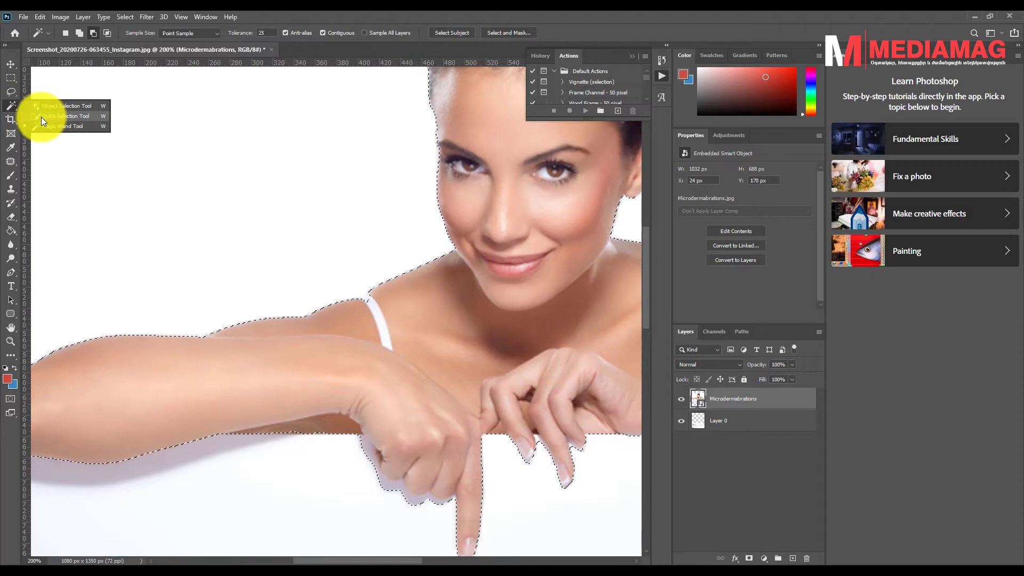
{"action": "left_click", "coordinate": [40, 117]}
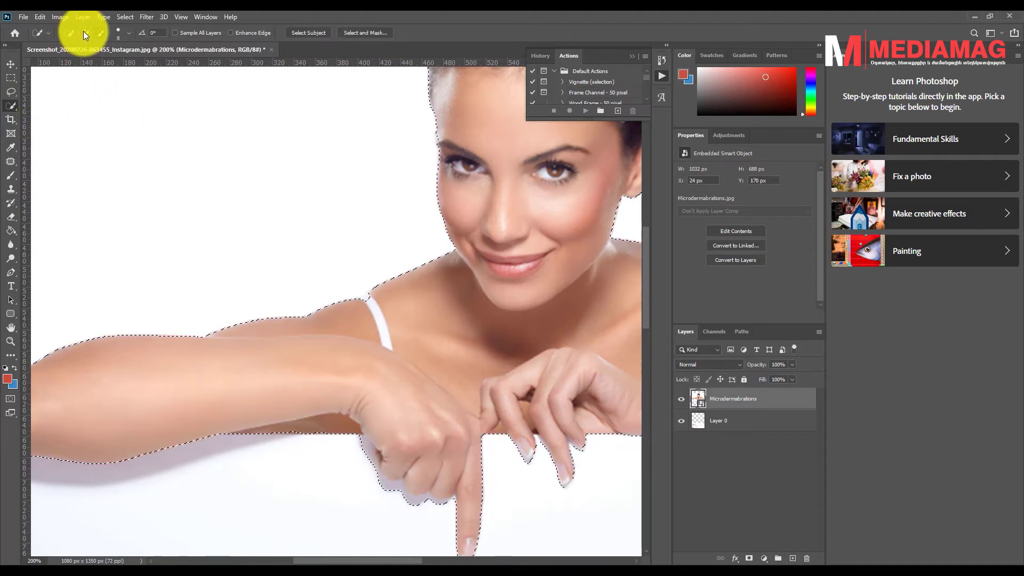
Step: Add the right edge of the woman's hair to the selection with Quick Selection
{"action": "left_click", "coordinate": [83, 31]}
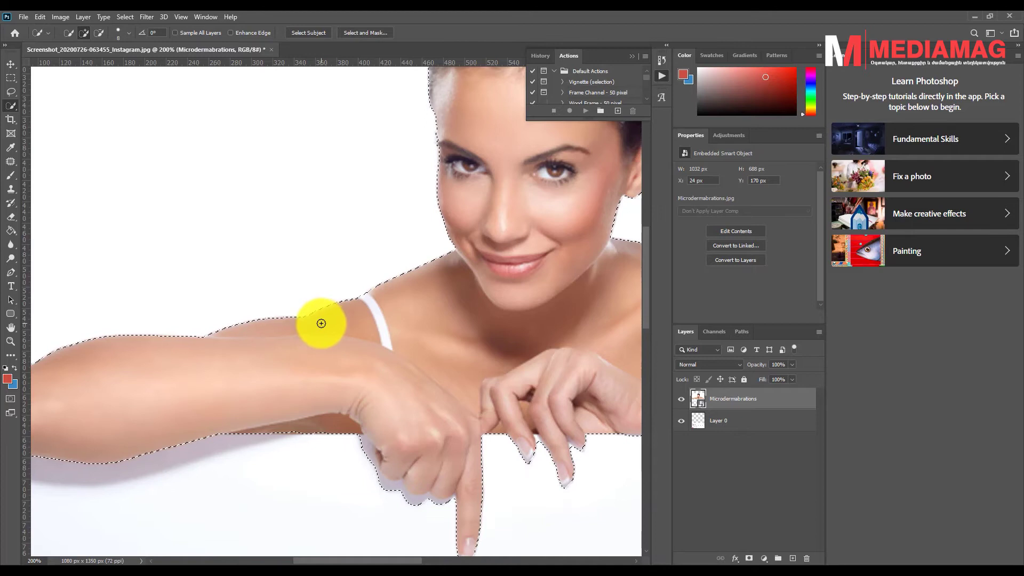
{"action": "scroll", "coordinate": [354, 290], "scroll_direction": "down", "scroll_amount": 2}
{"action": "scroll", "coordinate": [354, 290], "scroll_direction": "down", "scroll_amount": 3}
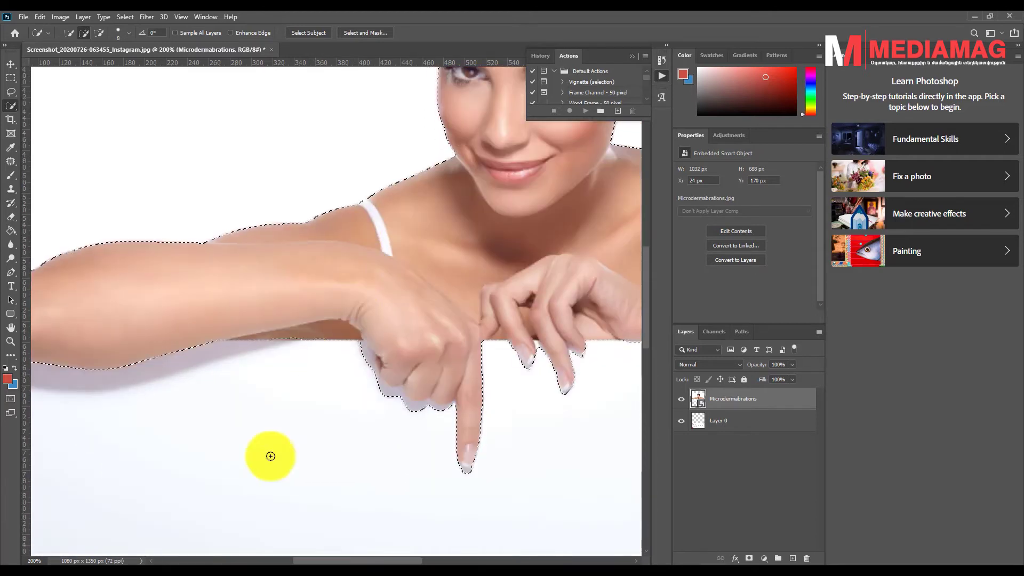
{"action": "mouse_move", "coordinate": [303, 555]}
{"action": "left_mouse_down"}
{"action": "mouse_move", "coordinate": [285, 552]}
{"action": "mouse_move", "coordinate": [414, 537]}
{"action": "mouse_move", "coordinate": [380, 539]}
{"action": "left_mouse_up"}
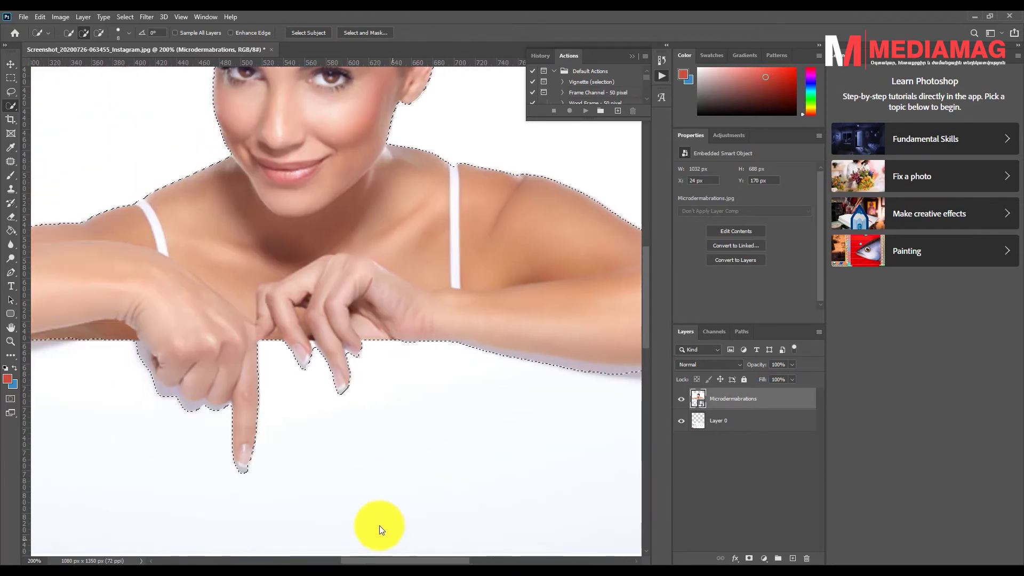
{"action": "left_click_drag", "start_coordinate": [366, 217], "coordinate": [380, 446]}
{"action": "mouse_move", "coordinate": [419, 267]}
{"action": "left_mouse_down"}
{"action": "mouse_move", "coordinate": [458, 243]}
{"action": "mouse_move", "coordinate": [431, 157]}
{"action": "mouse_move", "coordinate": [449, 209]}
{"action": "mouse_move", "coordinate": [331, 221]}
{"action": "mouse_move", "coordinate": [247, 185]}
{"action": "mouse_move", "coordinate": [451, 282]}
{"action": "mouse_move", "coordinate": [411, 320]}
{"action": "left_mouse_up"}
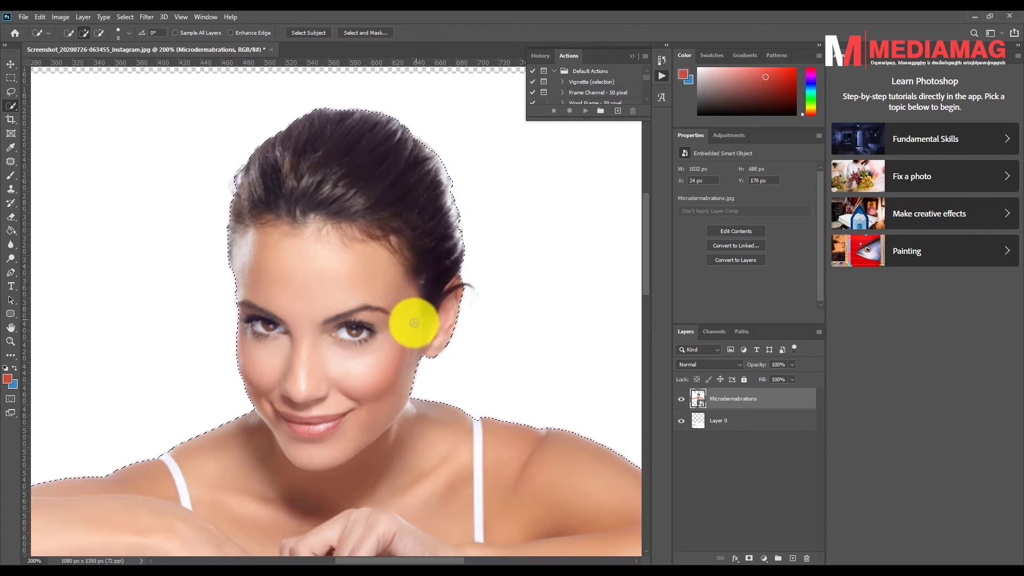
Step: Subtract background from the selection around the left hand and pointing fingertip
{"action": "left_click", "coordinate": [99, 33]}
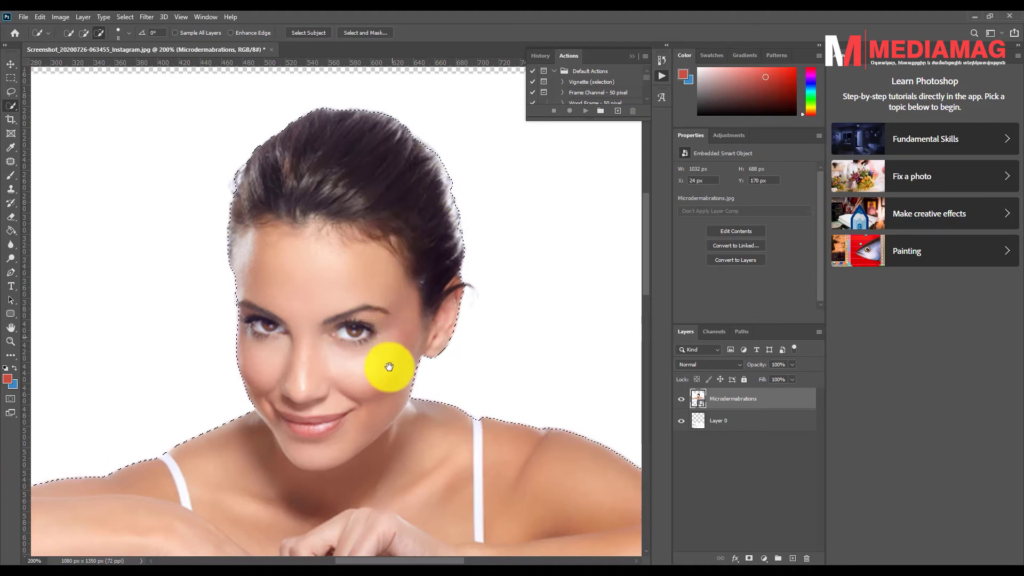
{"action": "left_click_drag", "start_coordinate": [389, 366], "coordinate": [360, 111]}
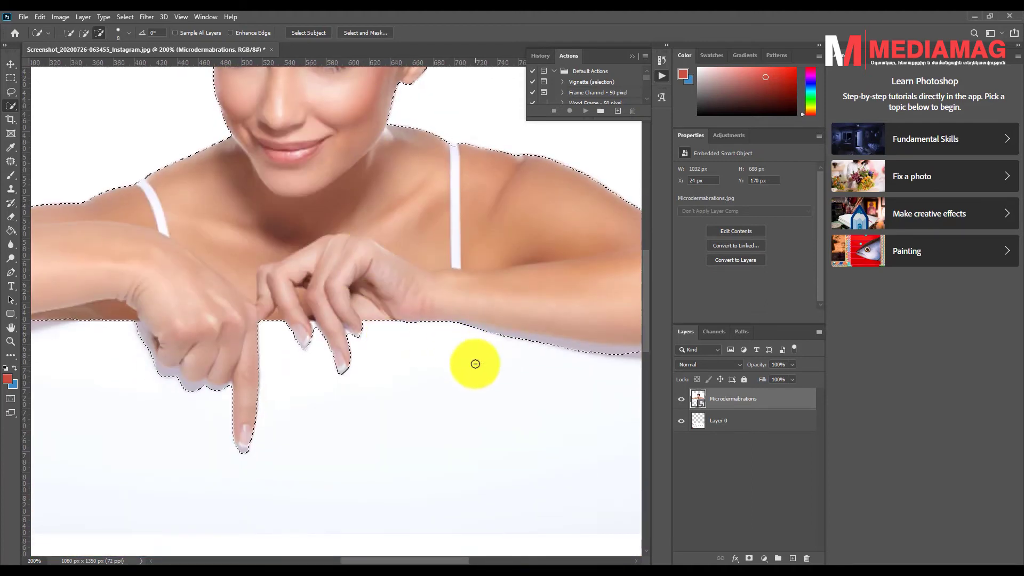
{"action": "left_click_drag", "start_coordinate": [212, 380], "coordinate": [218, 392]}
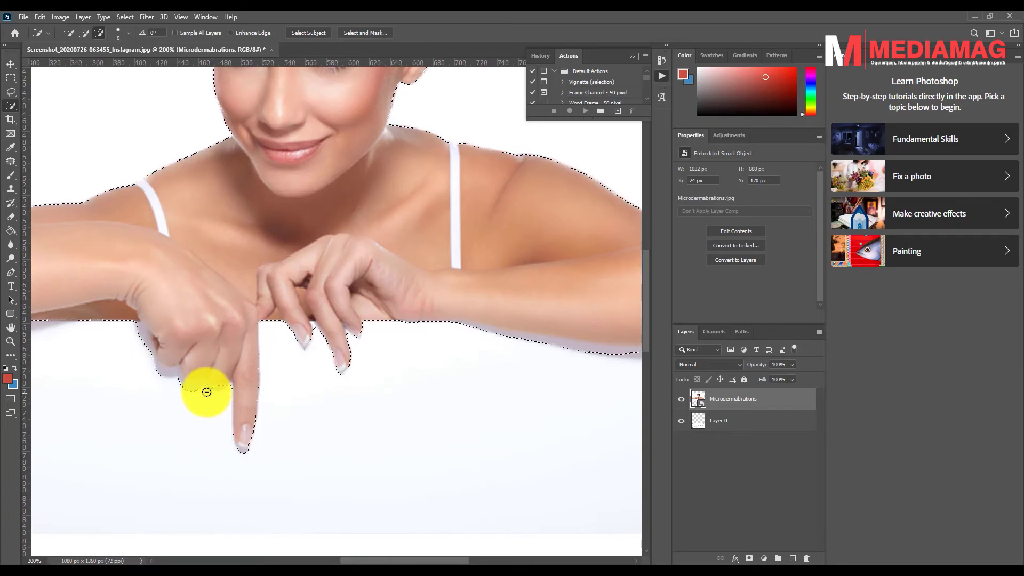
{"action": "left_click_drag", "start_coordinate": [172, 378], "coordinate": [143, 345]}
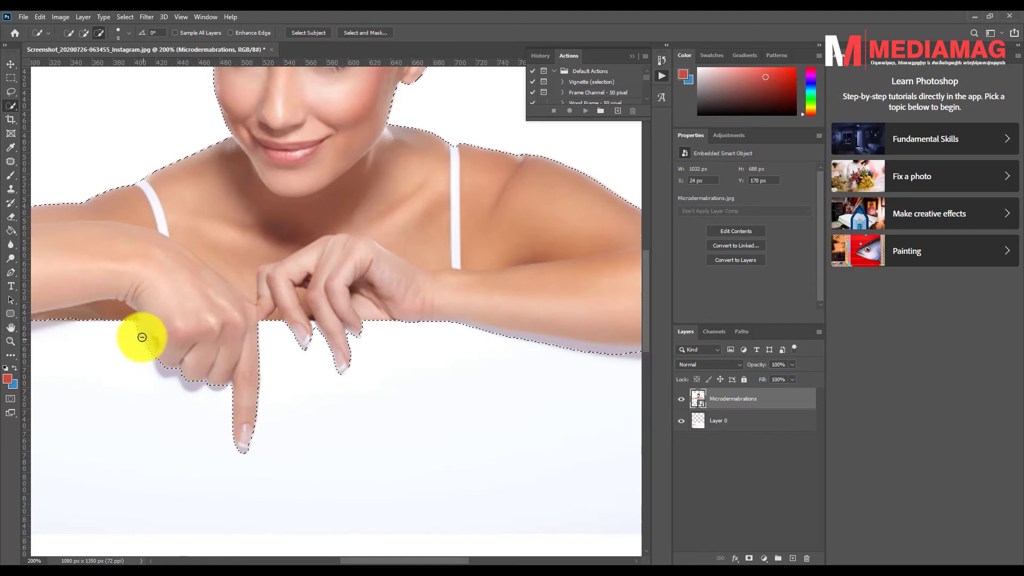
{"action": "mouse_move", "coordinate": [136, 327]}
{"action": "left_mouse_down"}
{"action": "mouse_move", "coordinate": [135, 355]}
{"action": "mouse_move", "coordinate": [148, 352]}
{"action": "mouse_move", "coordinate": [199, 401]}
{"action": "mouse_move", "coordinate": [206, 434]}
{"action": "mouse_move", "coordinate": [243, 458]}
{"action": "left_mouse_up"}
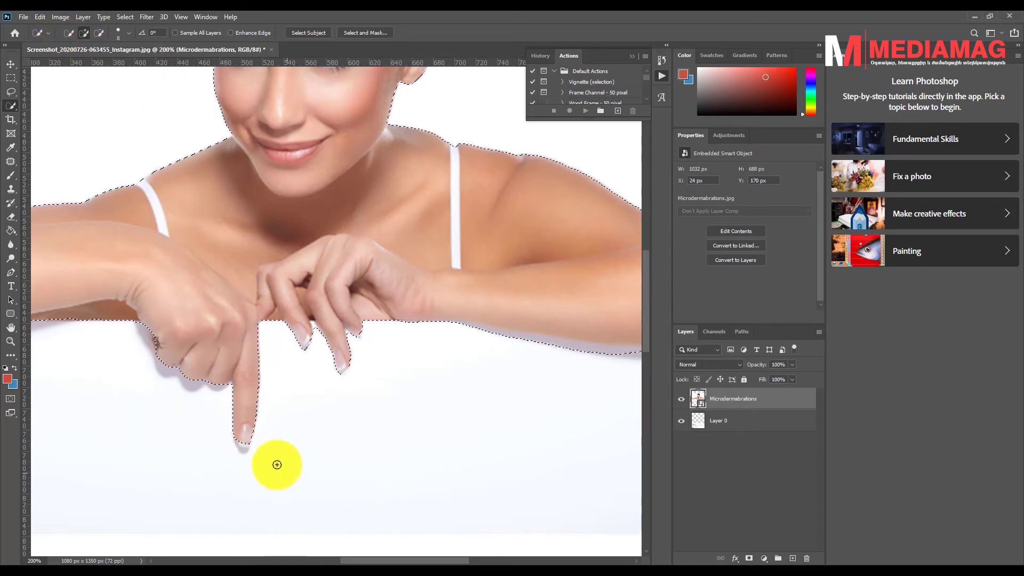
{"action": "left_click_drag", "start_coordinate": [242, 440], "coordinate": [280, 437]}
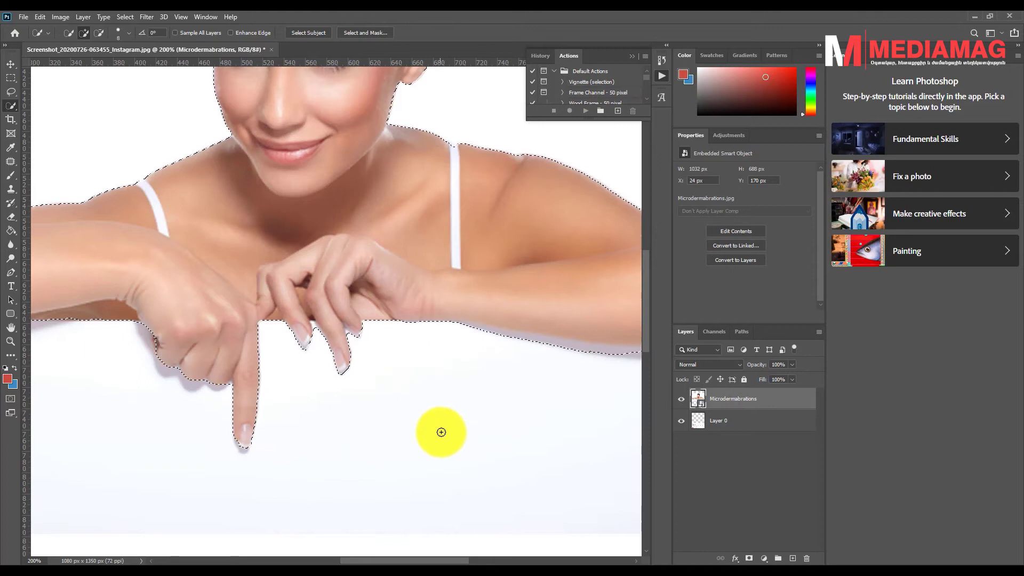
Step: Pull the selection in under the right forearm, excluding the white surface
{"action": "mouse_move", "coordinate": [466, 372]}
{"action": "left_mouse_down"}
{"action": "mouse_move", "coordinate": [372, 385]}
{"action": "mouse_move", "coordinate": [206, 313]}
{"action": "left_mouse_up"}
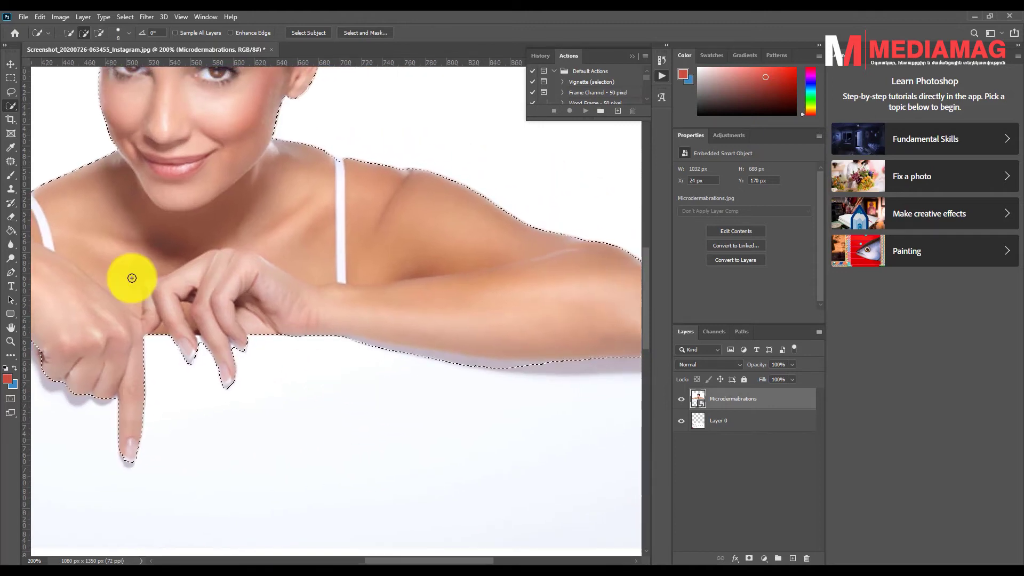
{"action": "left_click", "coordinate": [99, 32]}
{"action": "mouse_move", "coordinate": [479, 366]}
{"action": "left_mouse_down"}
{"action": "mouse_move", "coordinate": [510, 371]}
{"action": "mouse_move", "coordinate": [350, 343]}
{"action": "mouse_move", "coordinate": [553, 365]}
{"action": "mouse_move", "coordinate": [517, 366]}
{"action": "mouse_move", "coordinate": [580, 388]}
{"action": "mouse_move", "coordinate": [551, 367]}
{"action": "left_mouse_up"}
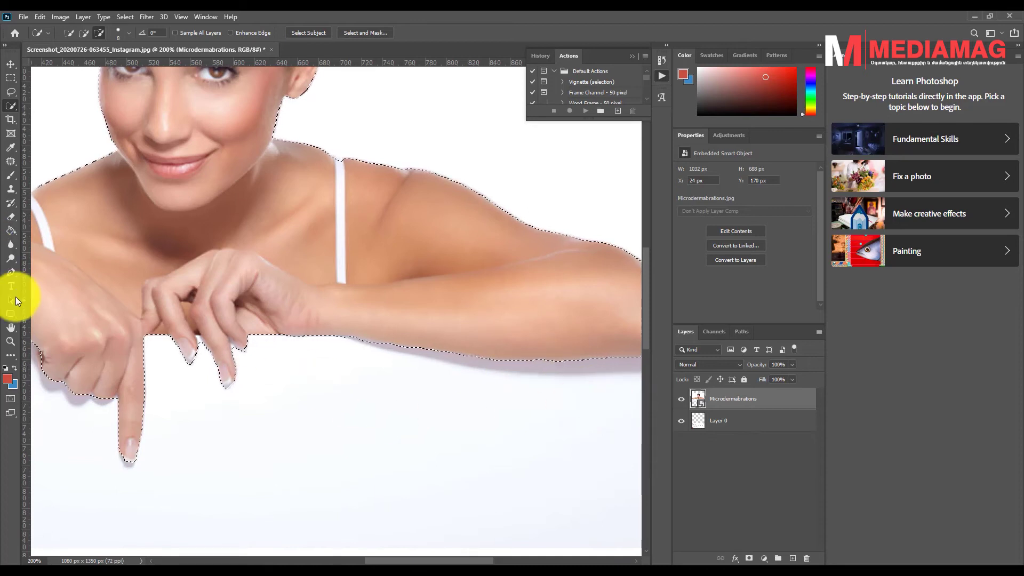
{"action": "left_click", "coordinate": [10, 341]}
Step: Mask the woman from her backdrop and lower her so her arms rest over the icons
{"action": "left_click", "coordinate": [256, 246], "text": "alt"}
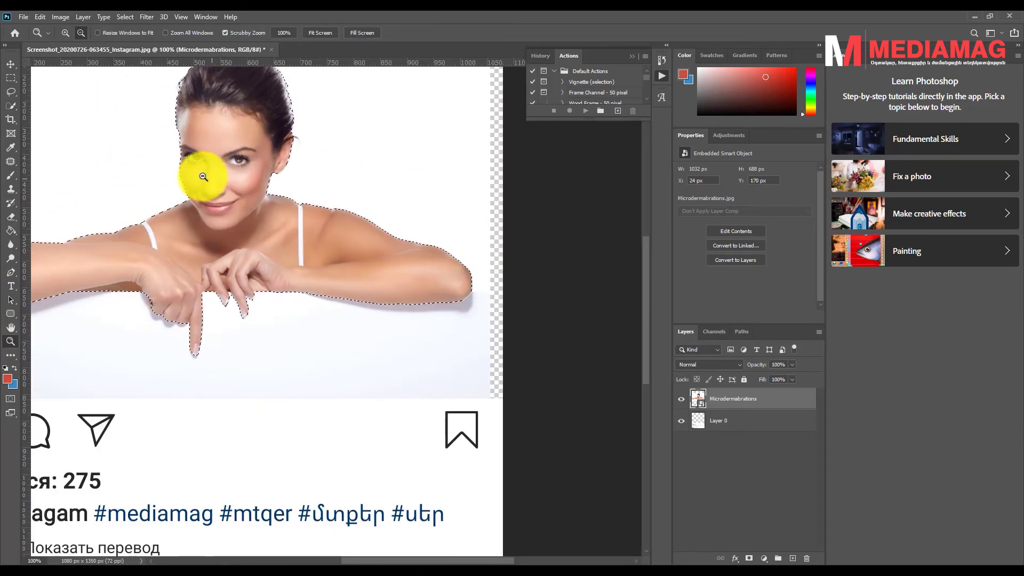
{"action": "left_click", "coordinate": [124, 165], "text": "alt"}
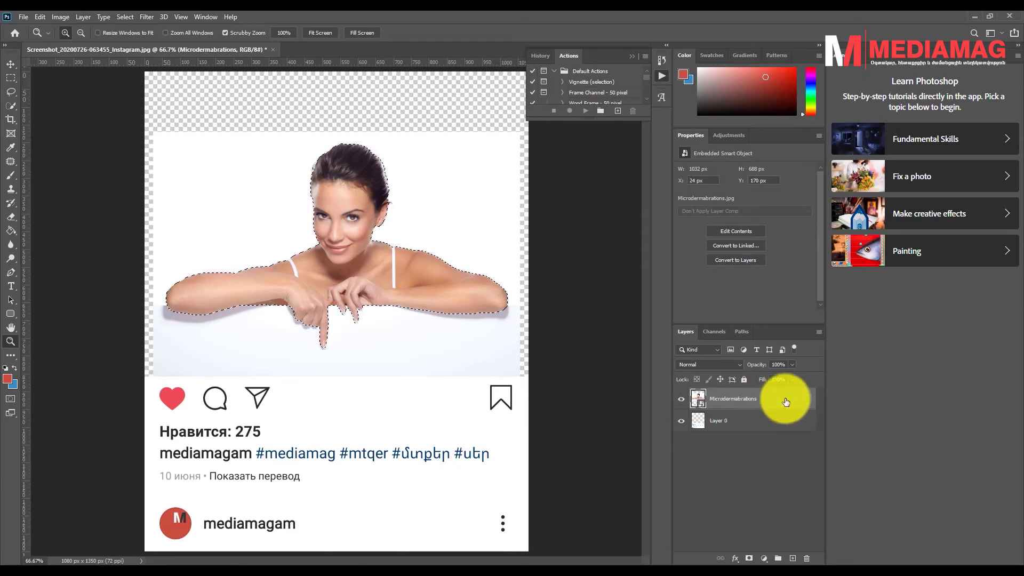
{"action": "left_click", "coordinate": [749, 558]}
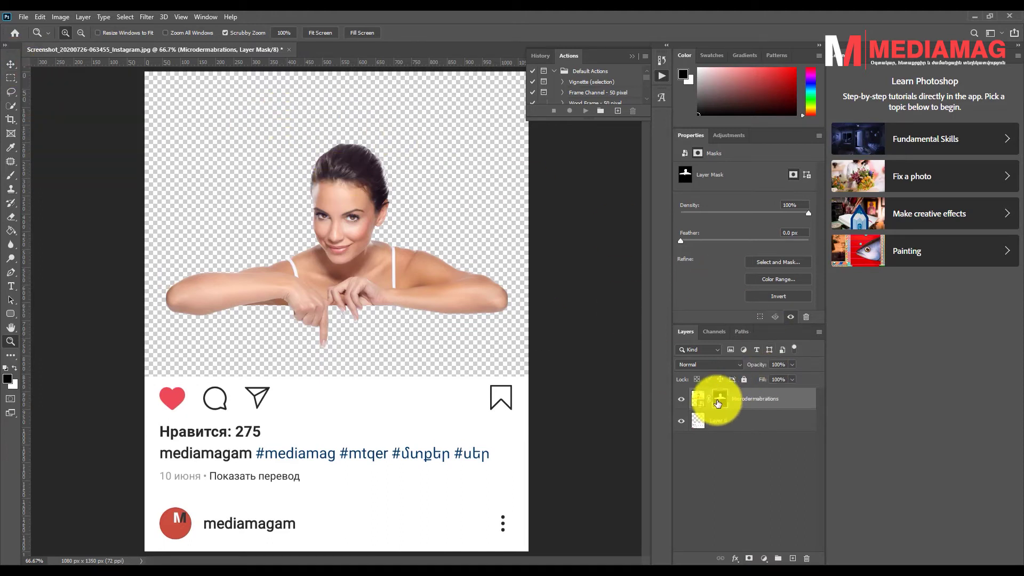
{"action": "left_click", "coordinate": [11, 63]}
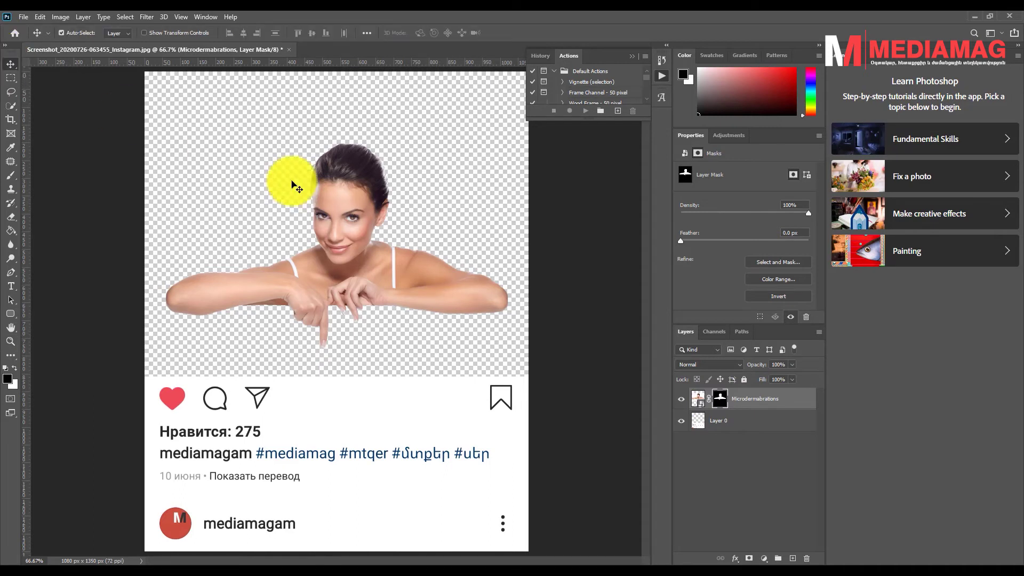
{"action": "left_click_drag", "start_coordinate": [348, 223], "coordinate": [337, 293]}
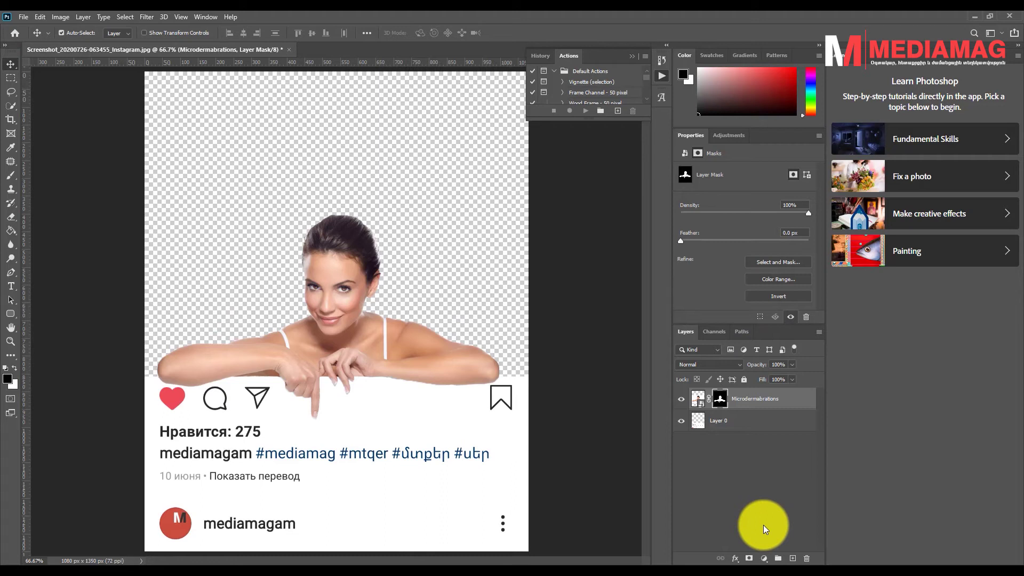
{"action": "left_click", "coordinate": [792, 558]}
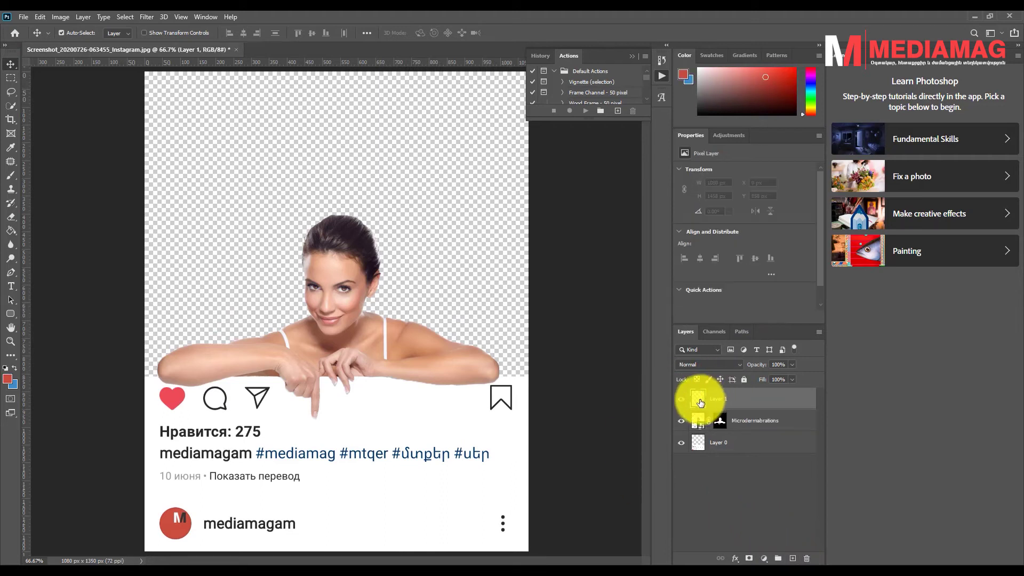
Step: Move the empty layer to the bottom of the stack and fill it red
{"action": "left_click_drag", "start_coordinate": [697, 400], "coordinate": [697, 472]}
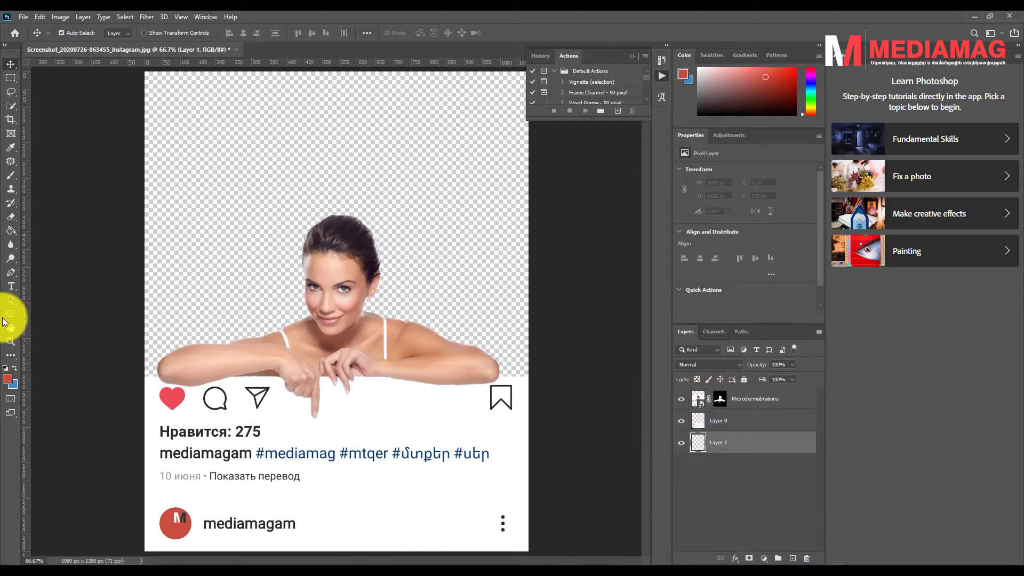
{"action": "left_click", "coordinate": [15, 230]}
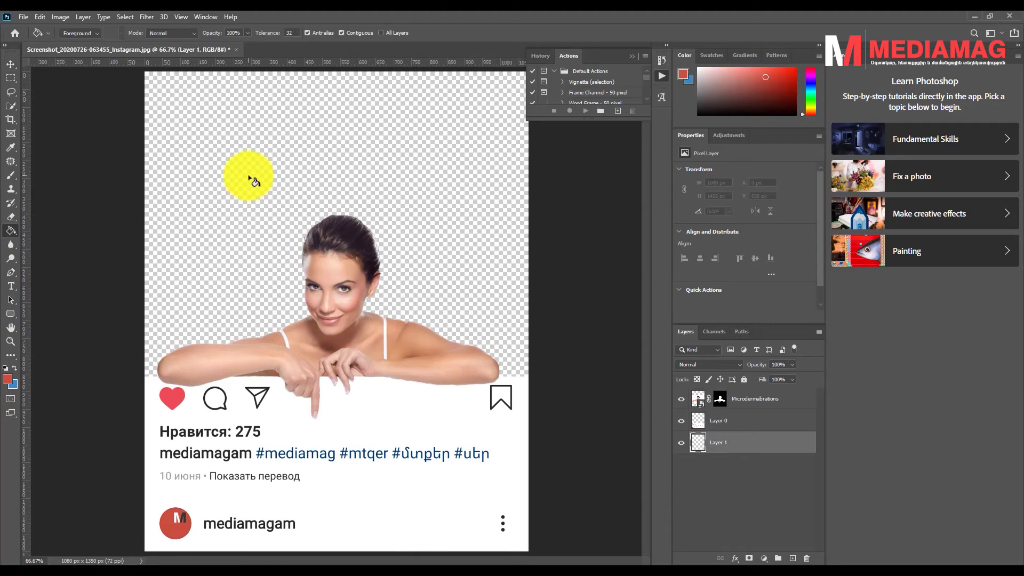
{"action": "left_click", "coordinate": [251, 179]}
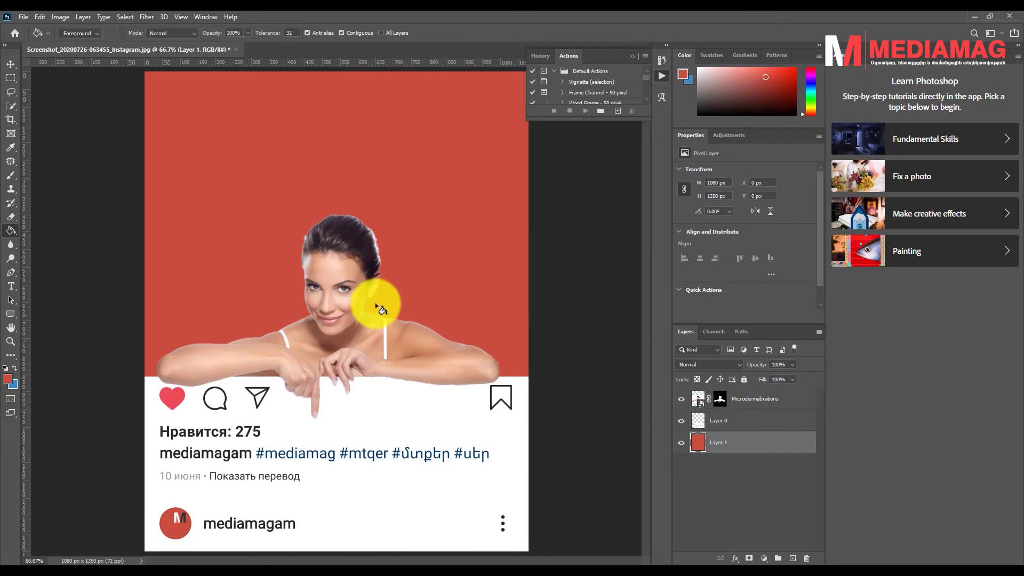
{"action": "left_click", "coordinate": [10, 64]}
{"action": "left_click", "coordinate": [699, 401]}
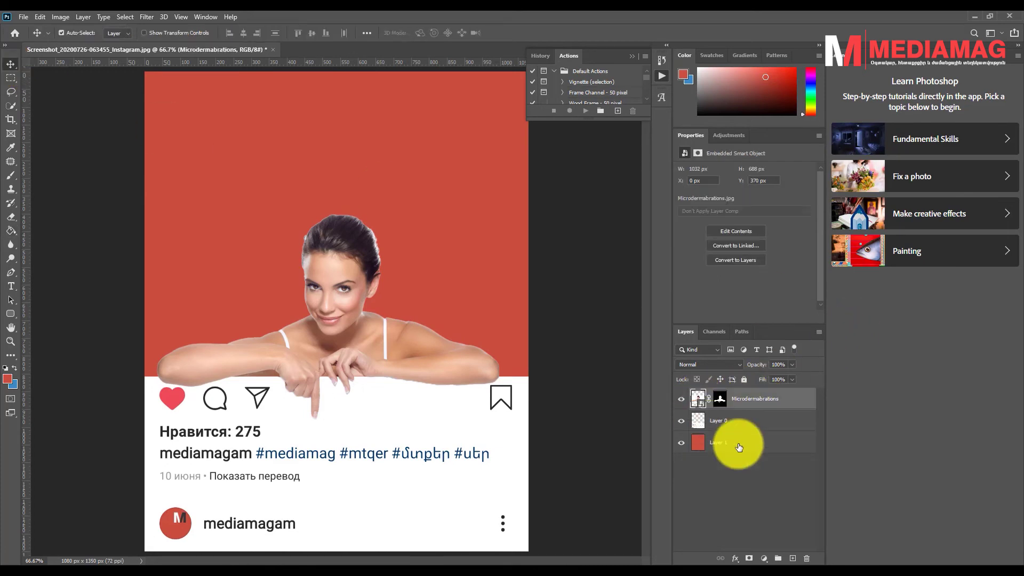
Step: Duplicate the woman's layer as Microdermabrations copy and make it a New Smart Object via Copy
{"action": "right_click", "coordinate": [780, 397]}
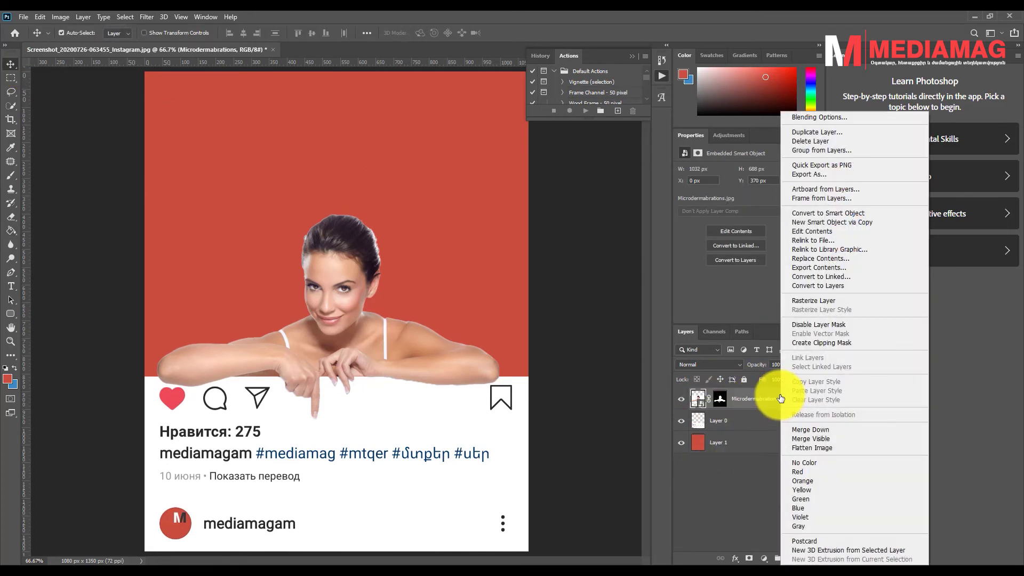
{"action": "left_click", "coordinate": [827, 133]}
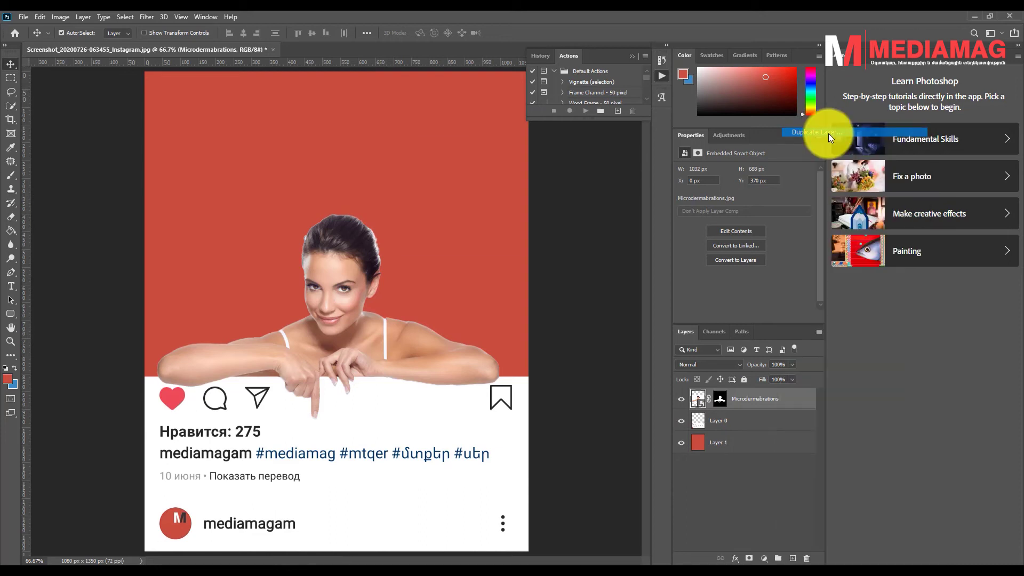
{"action": "left_click", "coordinate": [595, 175]}
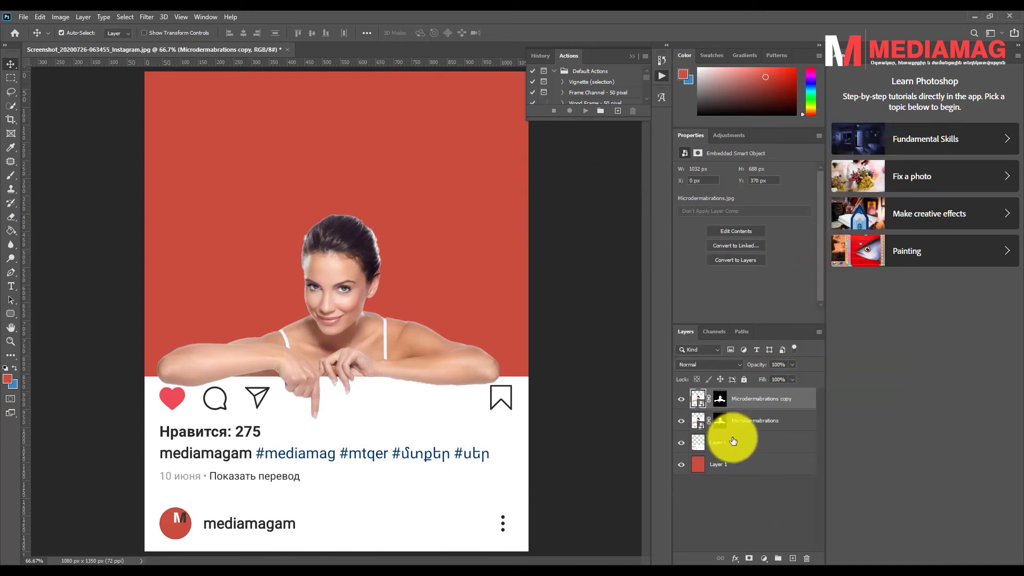
{"action": "right_click", "coordinate": [802, 400]}
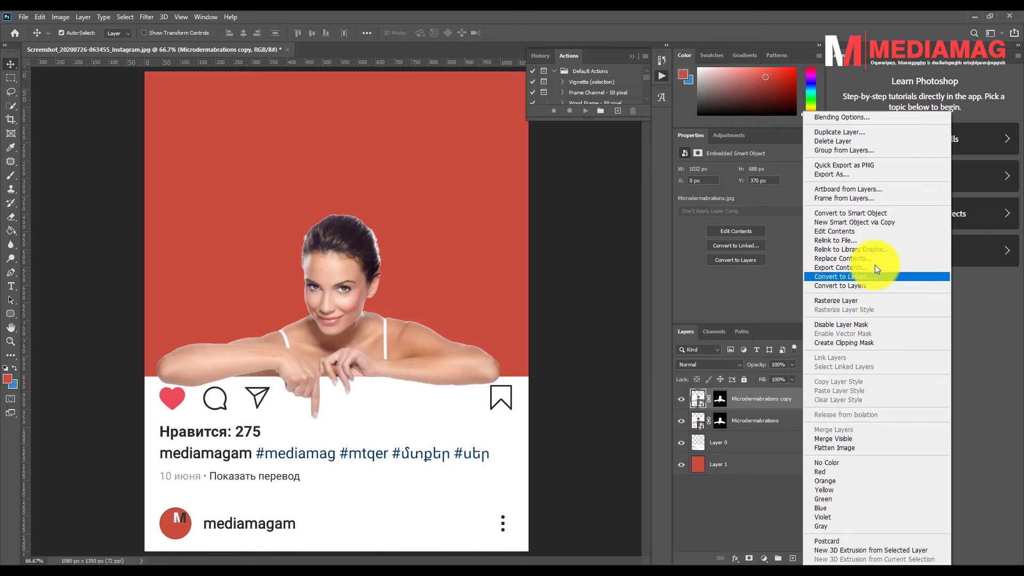
{"action": "left_click", "coordinate": [866, 221]}
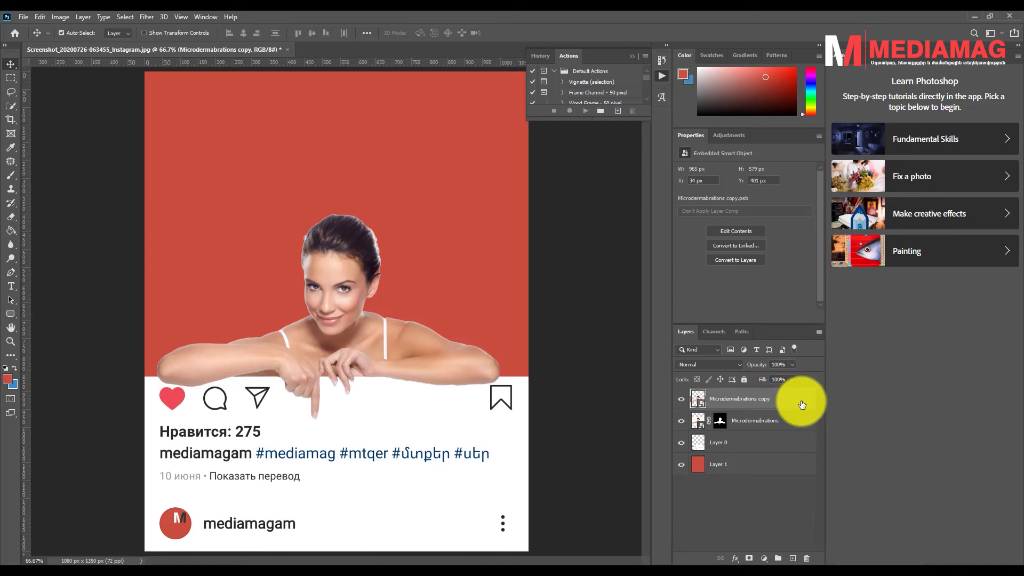
{"action": "left_click", "coordinate": [62, 15]}
{"action": "mouse_move", "coordinate": [77, 44]}
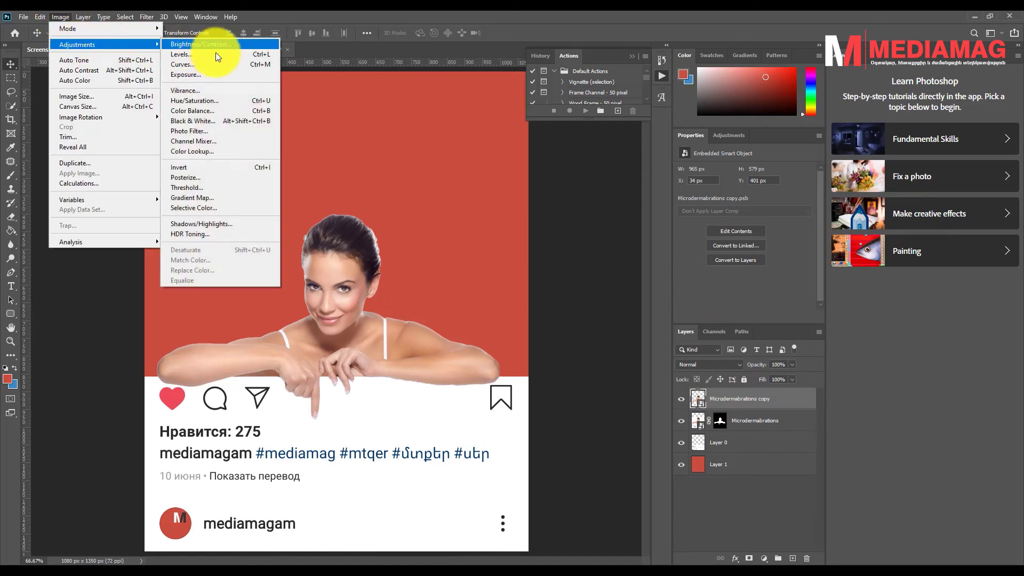
Step: Blacken the woman's copy with Hue/Saturation Lightness -100, then move it below Microdermabrations
{"action": "left_click", "coordinate": [223, 99]}
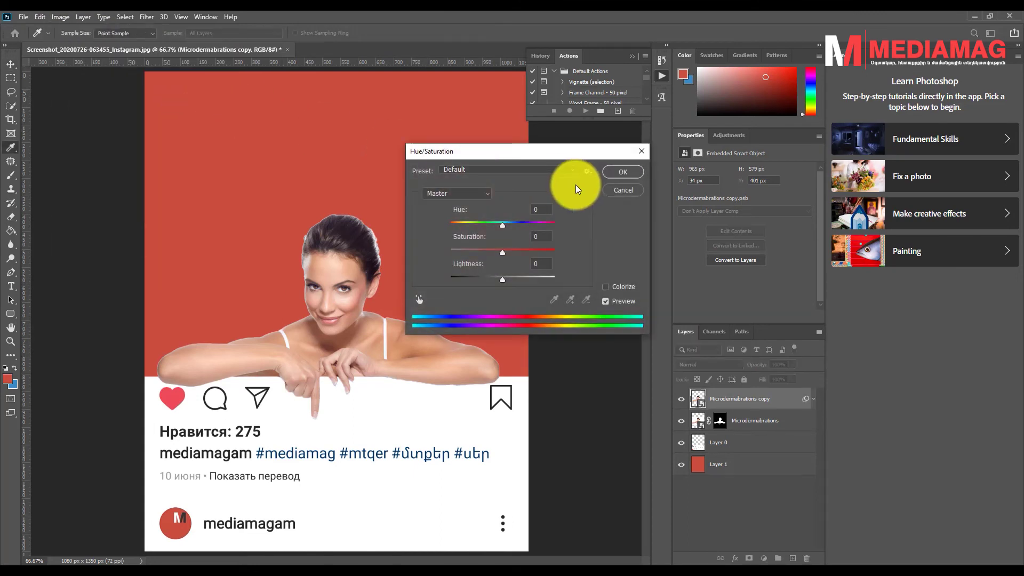
{"action": "left_click_drag", "start_coordinate": [502, 278], "coordinate": [448, 279]}
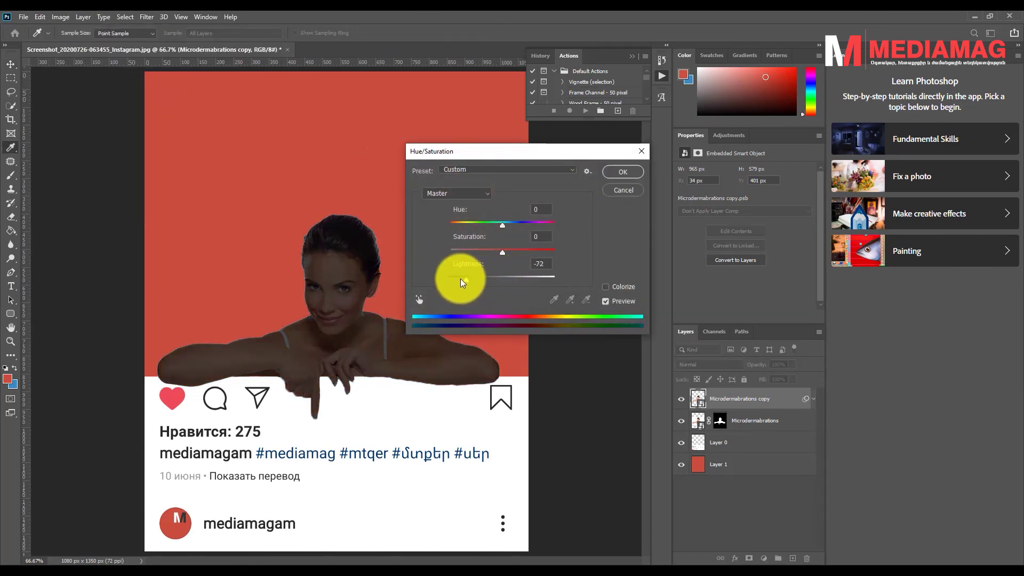
{"action": "left_click", "coordinate": [622, 168]}
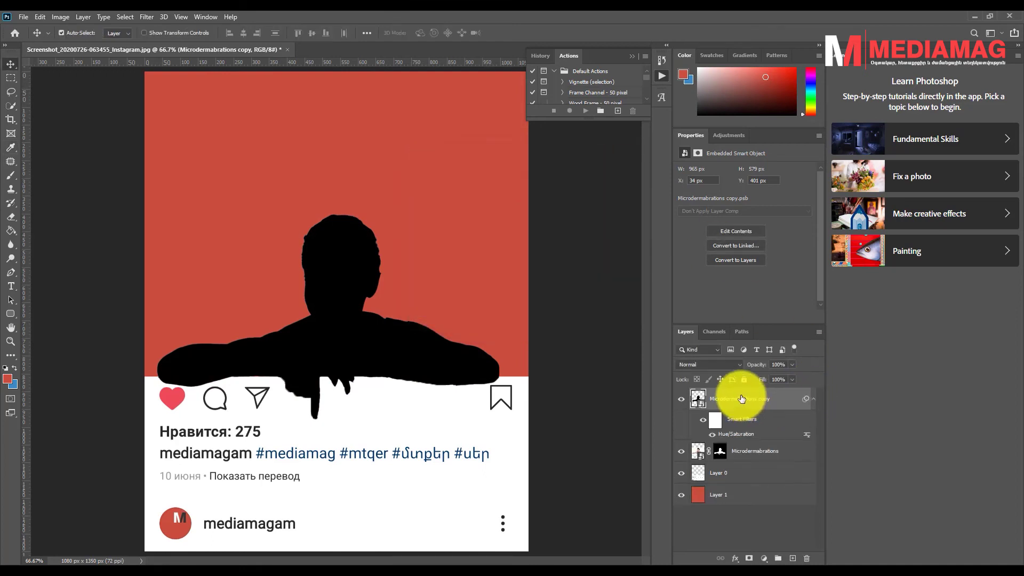
{"action": "left_click_drag", "start_coordinate": [741, 398], "coordinate": [738, 464]}
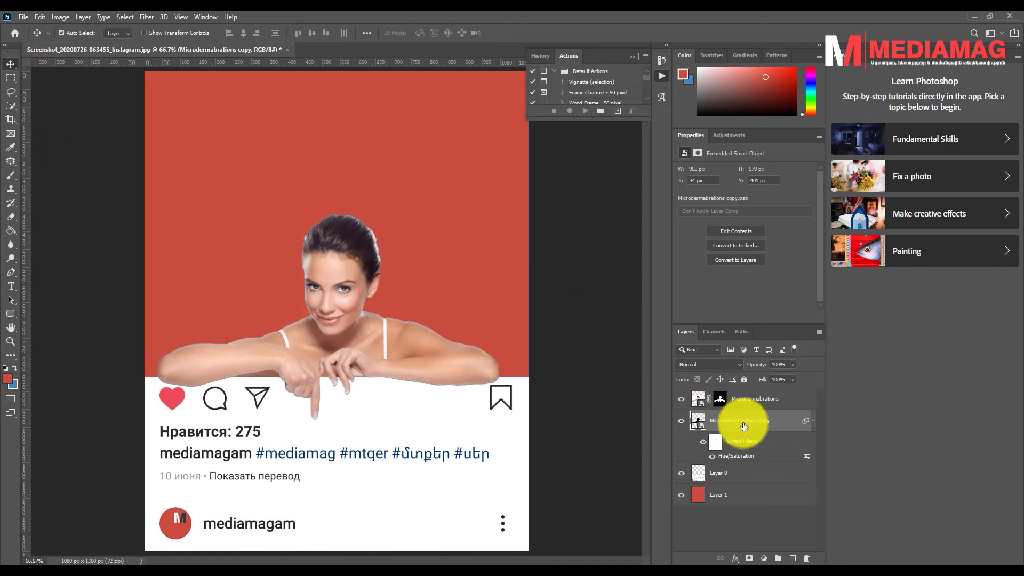
Step: Nudge the black silhouette down four arrow-key steps so it peeks beneath the arms
{"action": "key", "text": "Down"}
{"action": "key", "text": "Down"}
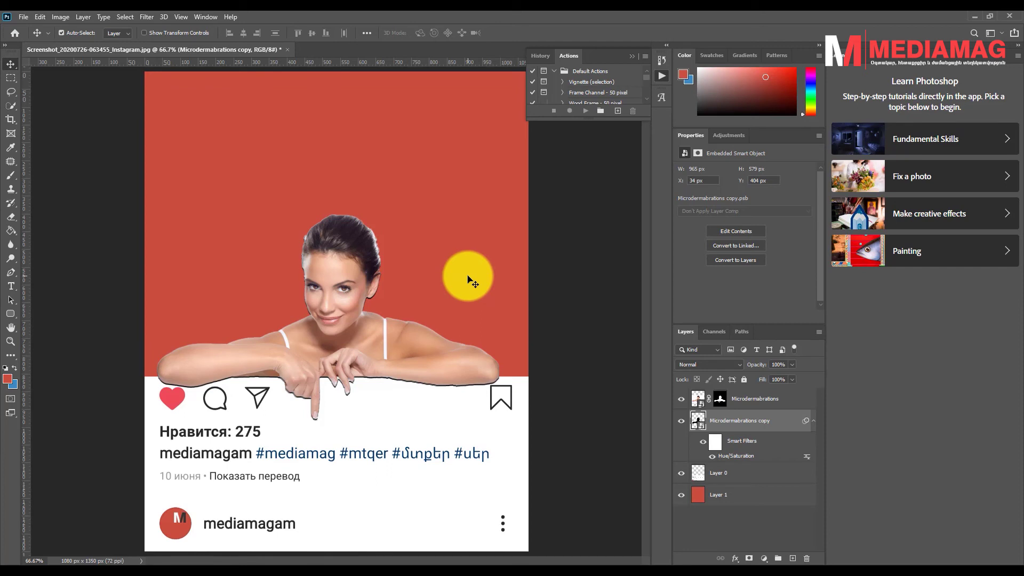
{"action": "key", "text": "Down"}
{"action": "key", "text": "Down"}
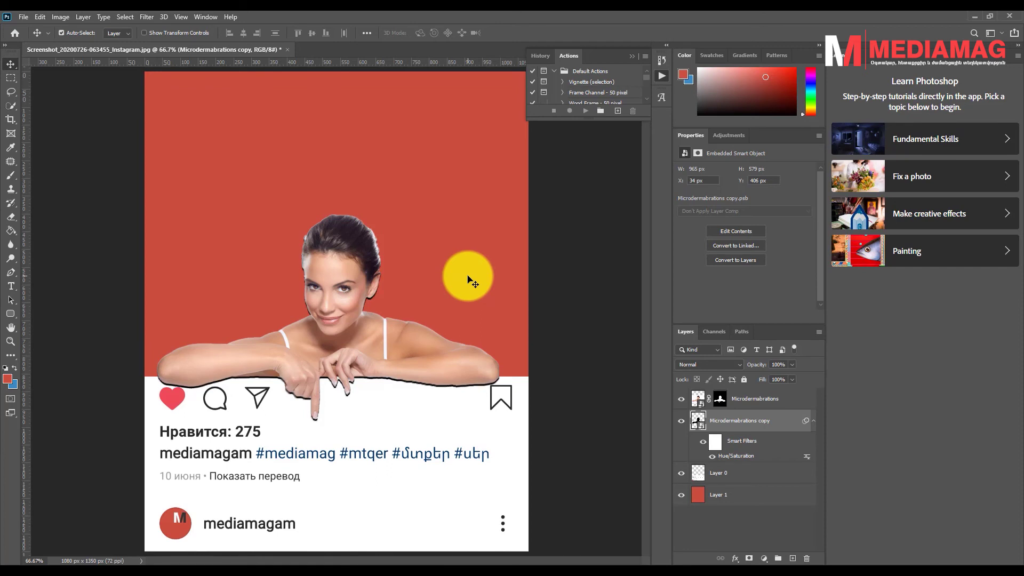
{"action": "key", "text": "Down"}
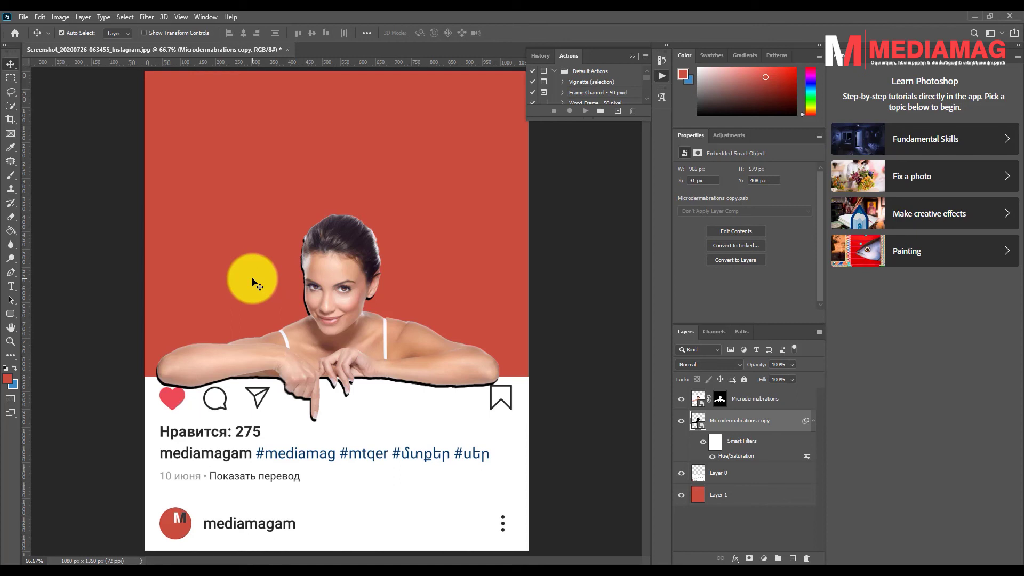
{"action": "key", "text": "Down"}
{"action": "key", "text": "Down"}
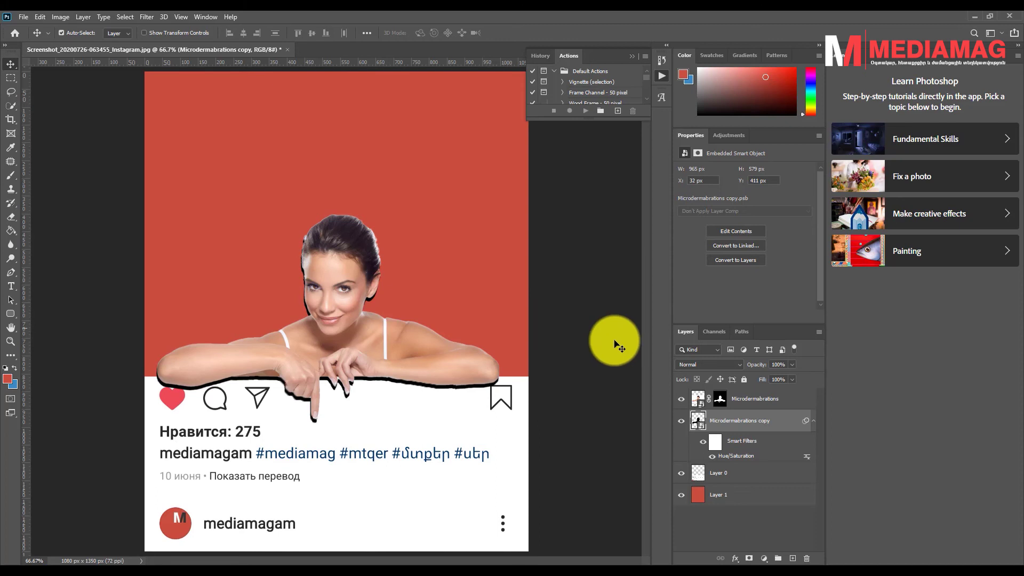
Step: Clip the black silhouette to the post image and set its opacity to 60%
{"action": "right_click", "coordinate": [778, 422]}
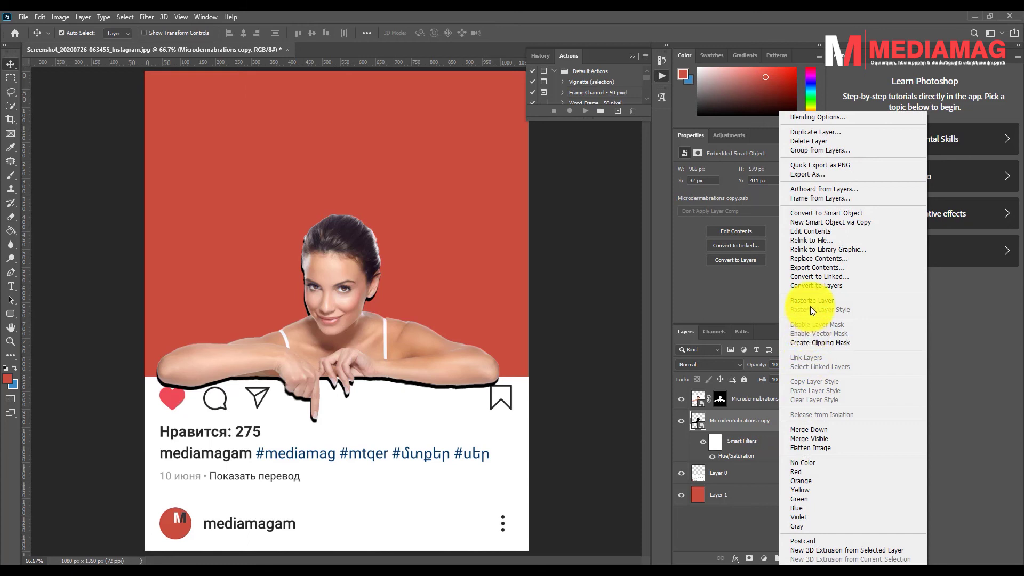
{"action": "left_click", "coordinate": [836, 343]}
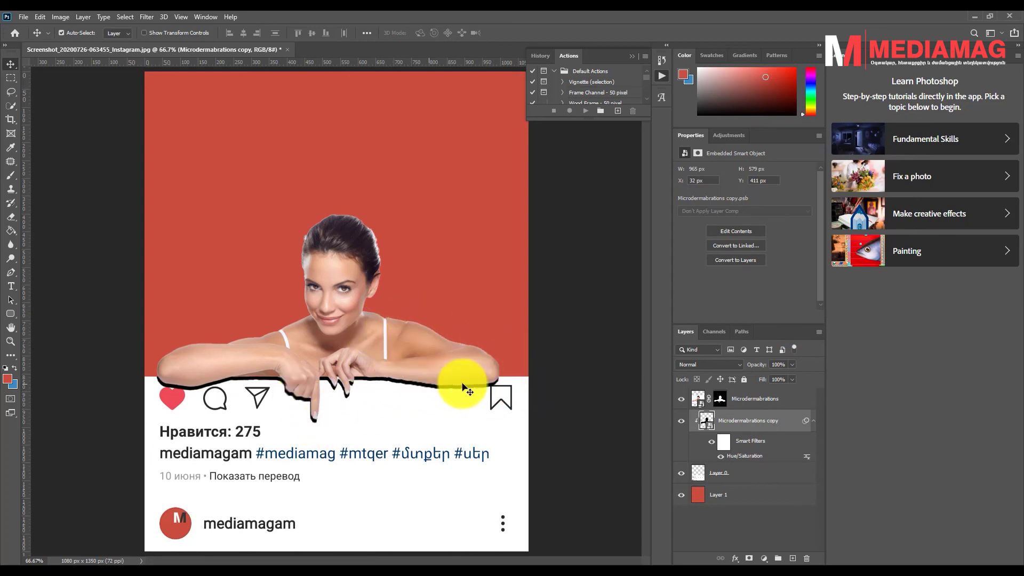
{"action": "left_click", "coordinate": [792, 366]}
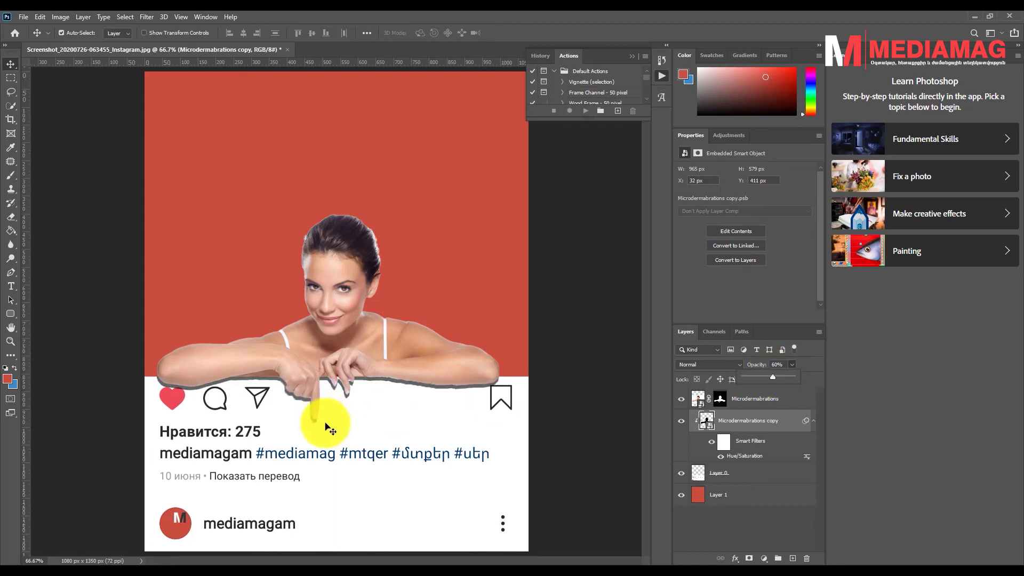
{"action": "left_click", "coordinate": [147, 16]}
{"action": "mouse_move", "coordinate": [205, 137]}
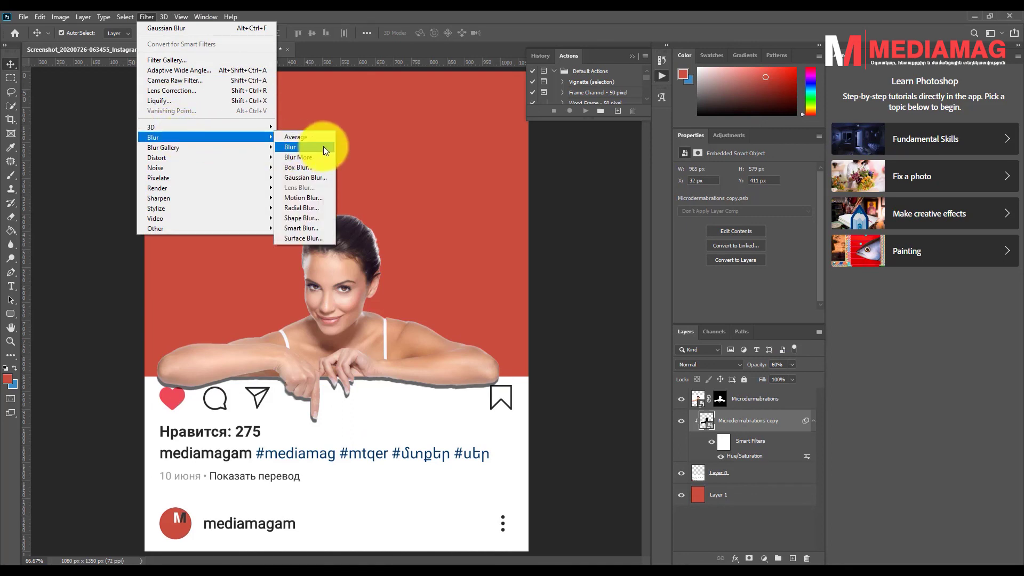
Step: Apply a Gaussian Blur with an 8.6-pixel radius to the grey silhouette shadow
{"action": "left_click", "coordinate": [324, 177]}
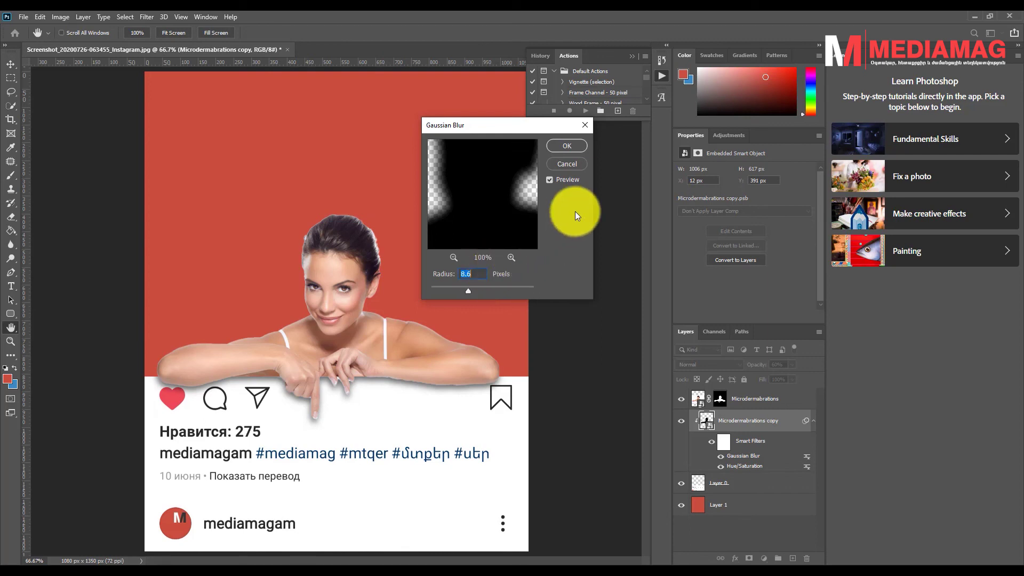
{"action": "left_click", "coordinate": [564, 144]}
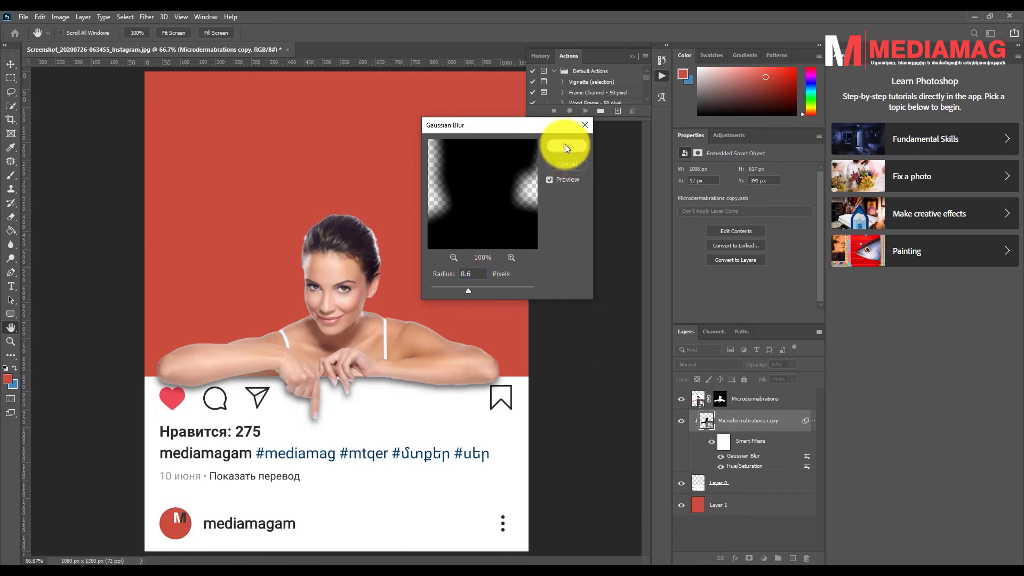